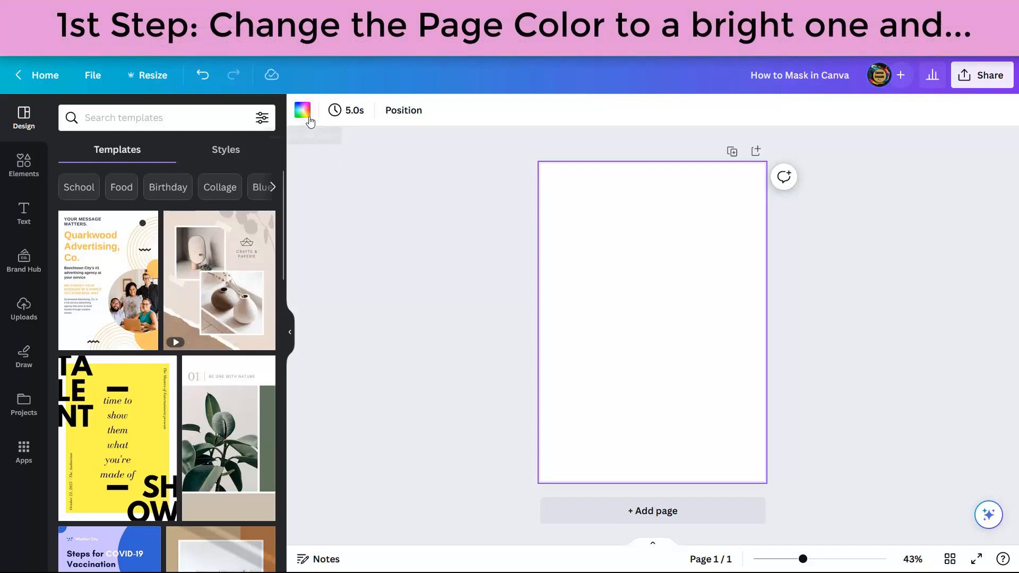
Step: Make the page background the dark blue Brand Kit colour and download it as a PNG
{"action": "left_click", "coordinate": [303, 111]}
{"action": "left_click", "coordinate": [244, 289]}
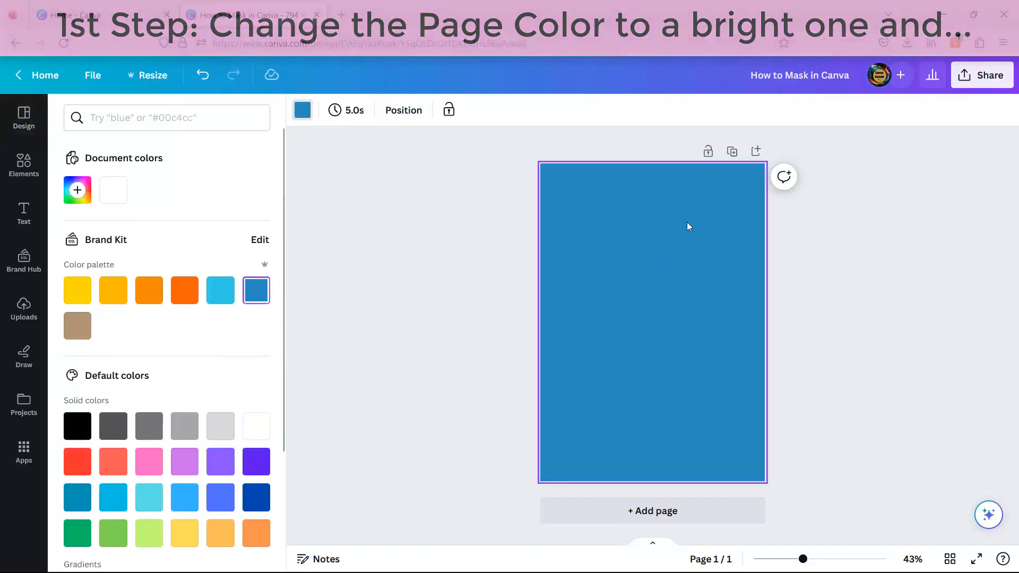
{"action": "left_click", "coordinate": [990, 77]}
{"action": "left_click", "coordinate": [821, 410]}
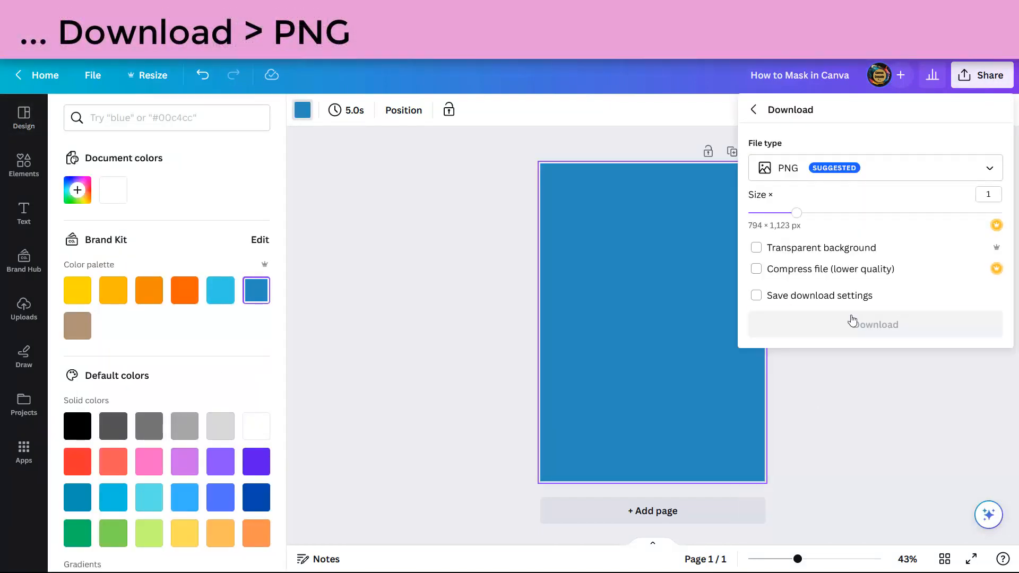
{"action": "left_click", "coordinate": [852, 322]}
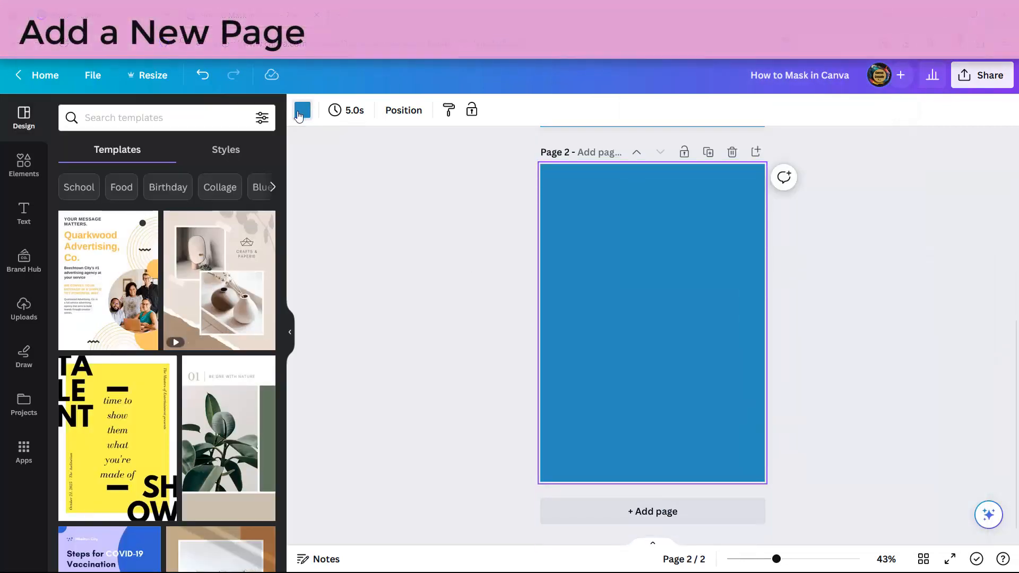
Step: Make page 2 white and search the Elements library for 'leaves silhouette' graphics
{"action": "left_click", "coordinate": [302, 110]}
{"action": "left_click", "coordinate": [256, 426]}
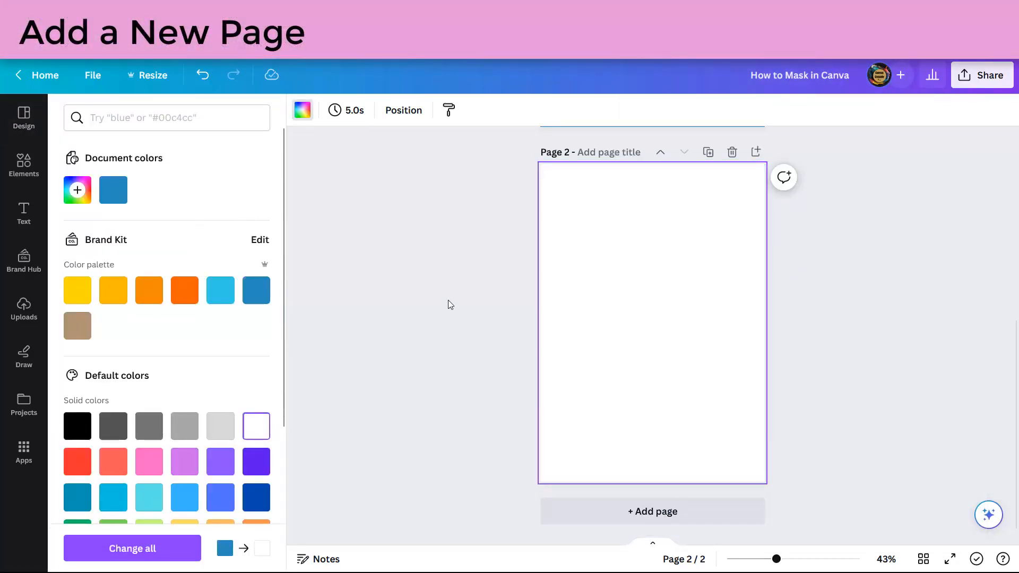
{"action": "left_click", "coordinate": [24, 165]}
{"action": "left_click", "coordinate": [125, 121]}
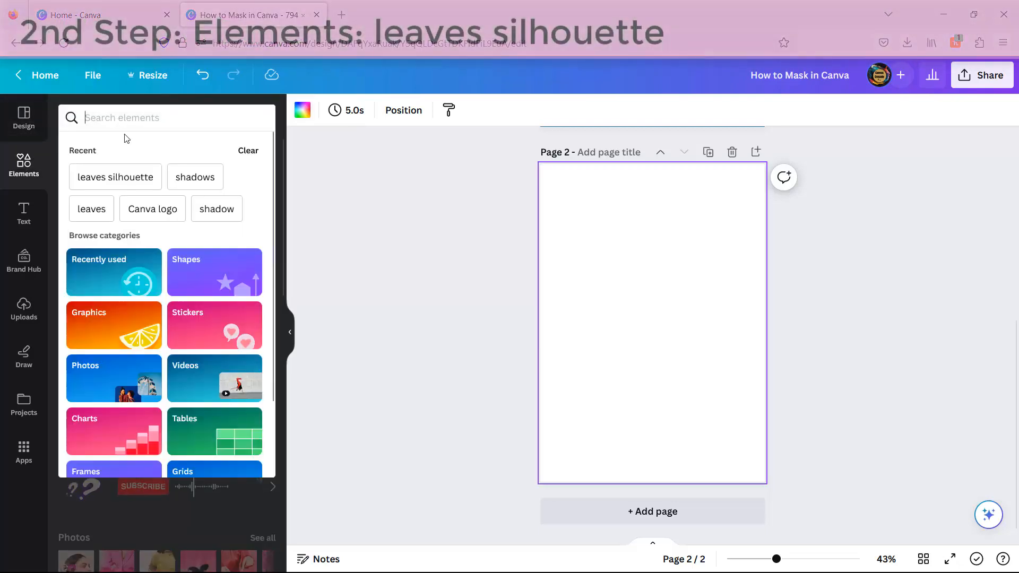
{"action": "left_click", "coordinate": [137, 178]}
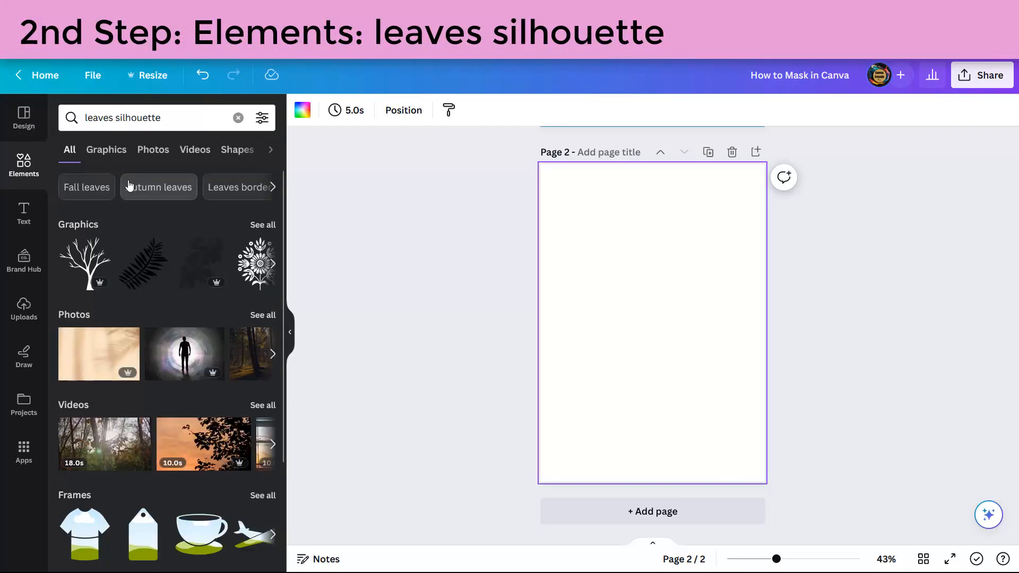
{"action": "left_click", "coordinate": [263, 225]}
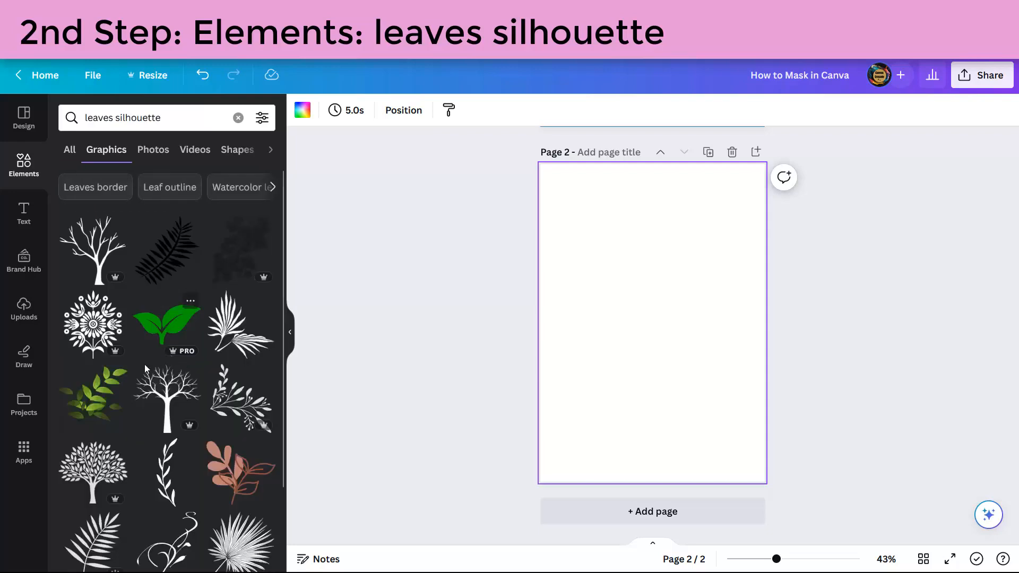
{"action": "scroll", "coordinate": [123, 383], "scroll_direction": "down", "scroll_amount": 4}
{"action": "scroll", "coordinate": [126, 389], "scroll_direction": "down", "scroll_amount": 3}
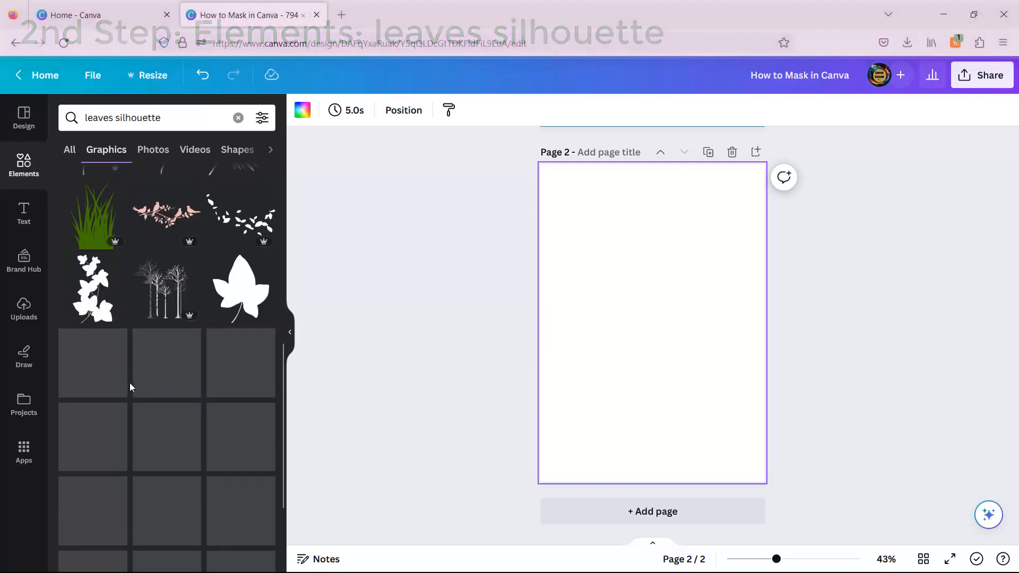
Step: Add the black monstera leaf silhouette, rotated and enlarged to fill the page
{"action": "left_click", "coordinate": [85, 430]}
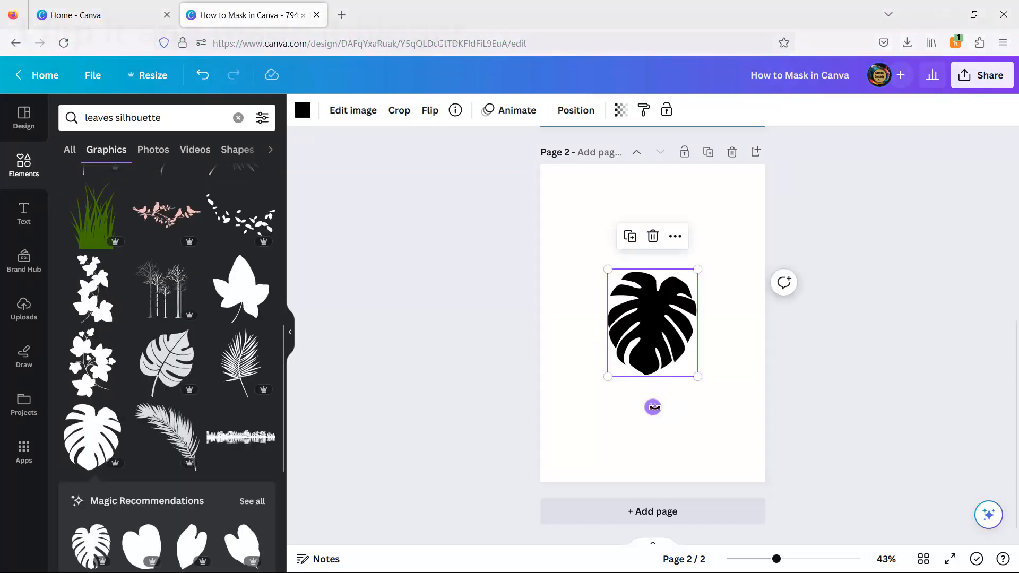
{"action": "left_click_drag", "start_coordinate": [654, 405], "coordinate": [662, 454]}
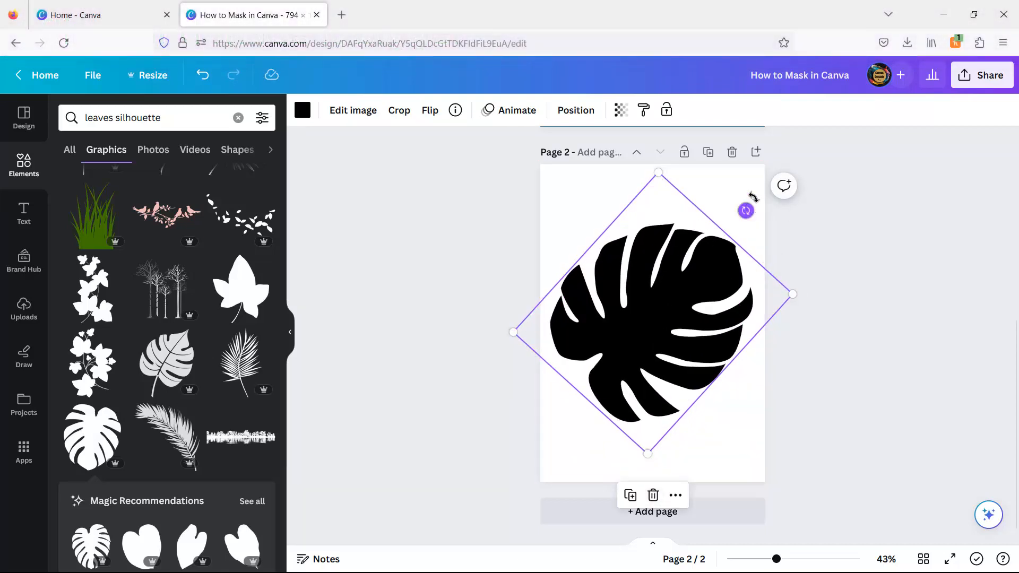
{"action": "left_click_drag", "start_coordinate": [743, 209], "coordinate": [731, 189]}
{"action": "left_click", "coordinate": [849, 328]}
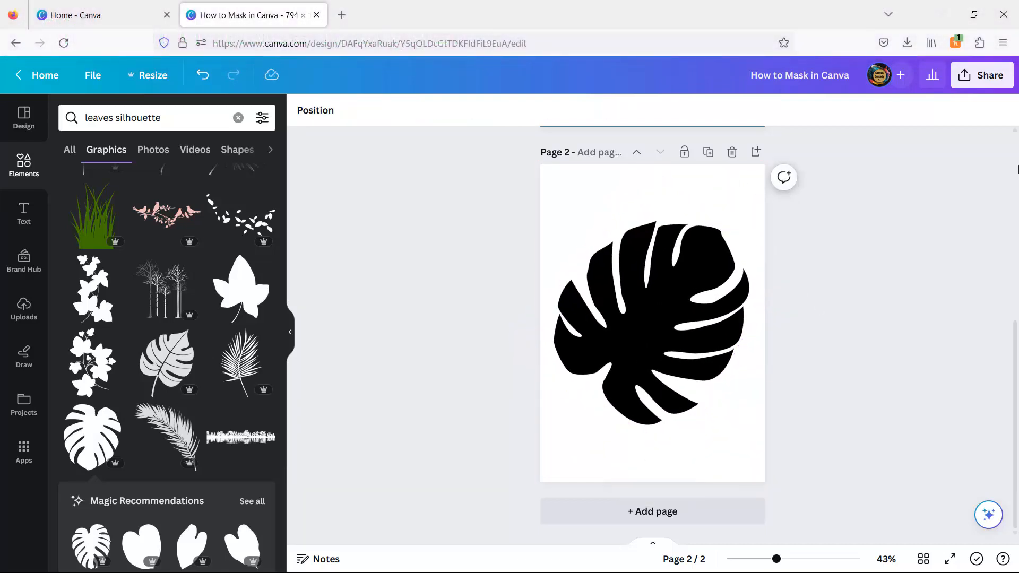
{"action": "left_click", "coordinate": [982, 75]}
Step: Download only page 2 as a PDF Standard file and show it in its folder
{"action": "left_click", "coordinate": [898, 407]}
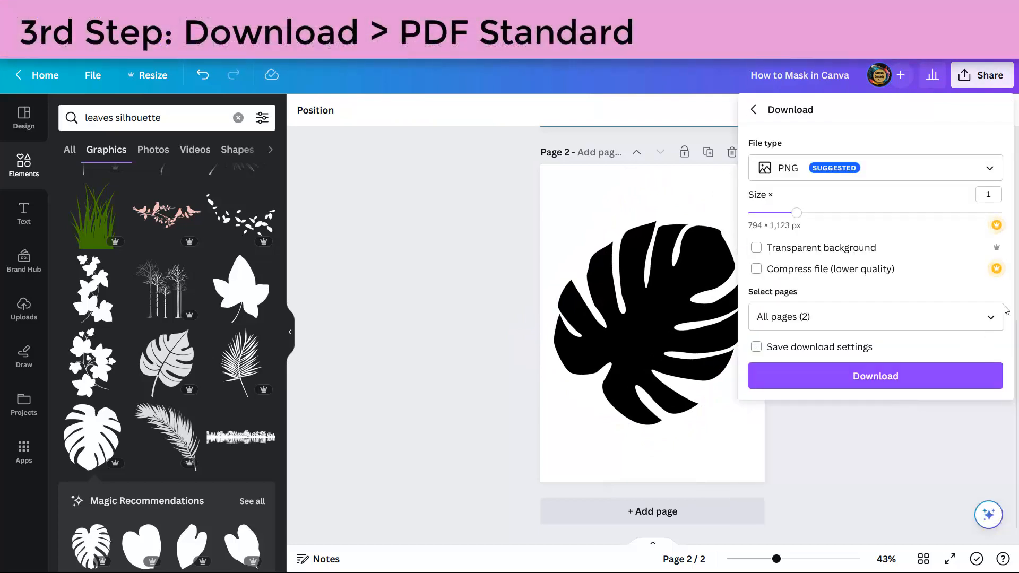
{"action": "left_click", "coordinate": [868, 163]}
{"action": "left_click", "coordinate": [786, 283]}
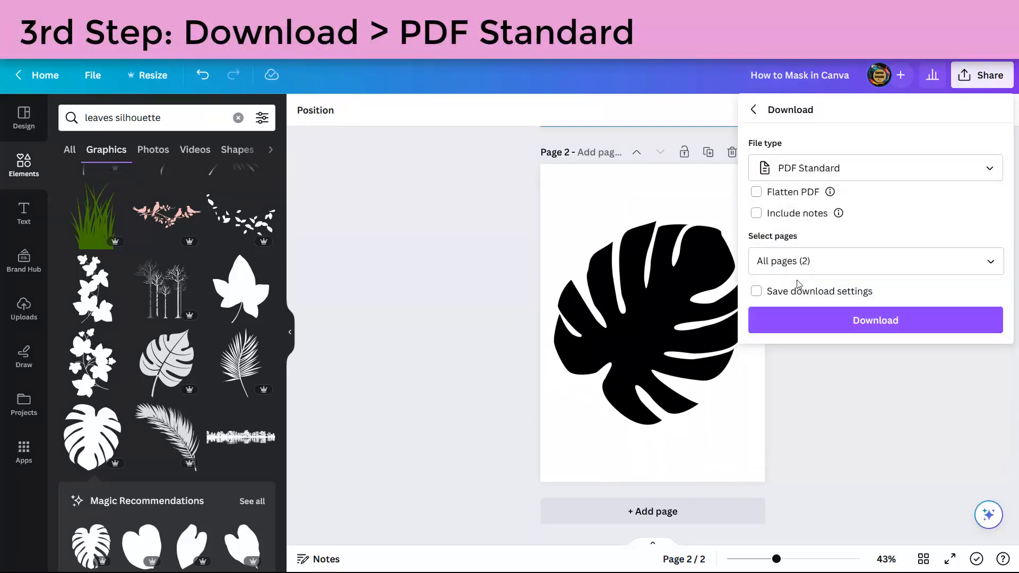
{"action": "left_click", "coordinate": [993, 261]}
{"action": "left_click", "coordinate": [990, 376]}
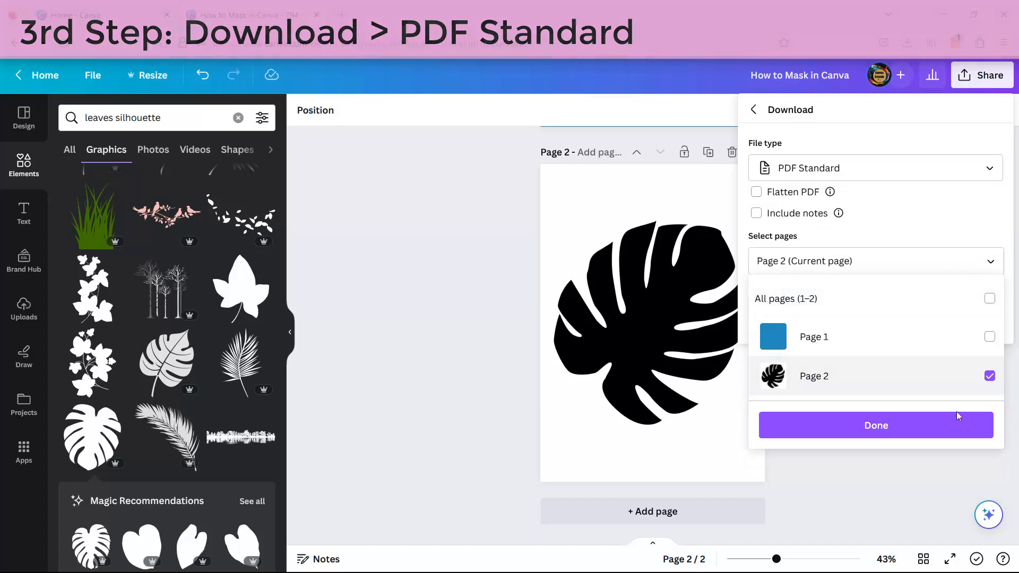
{"action": "left_click", "coordinate": [885, 428]}
{"action": "left_click", "coordinate": [885, 327]}
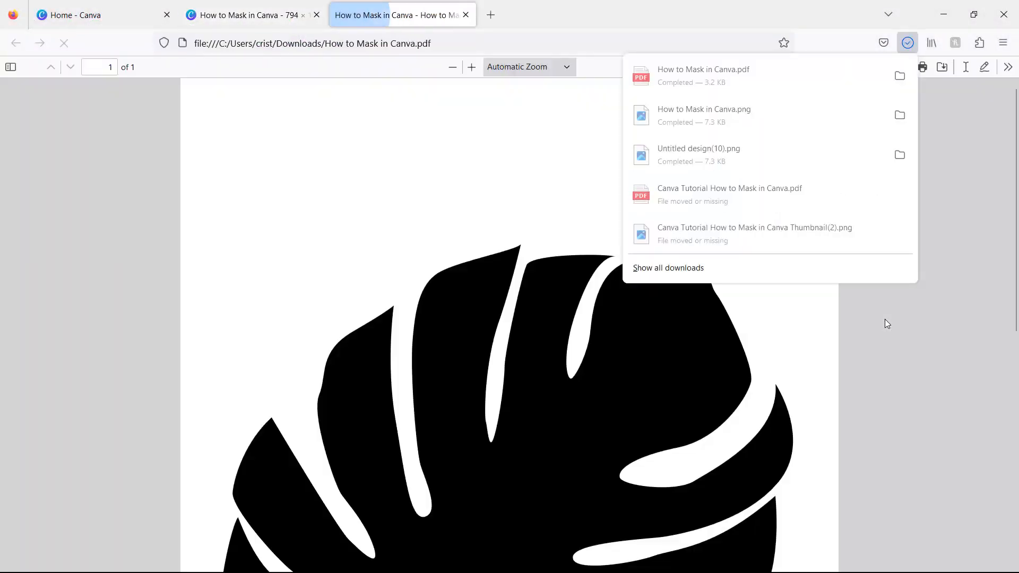
{"action": "left_click", "coordinate": [900, 75]}
Step: Open How to Mask in Canva.pdf with Word, choosing 'Apenas uma vez'
{"action": "right_click", "coordinate": [136, 306]}
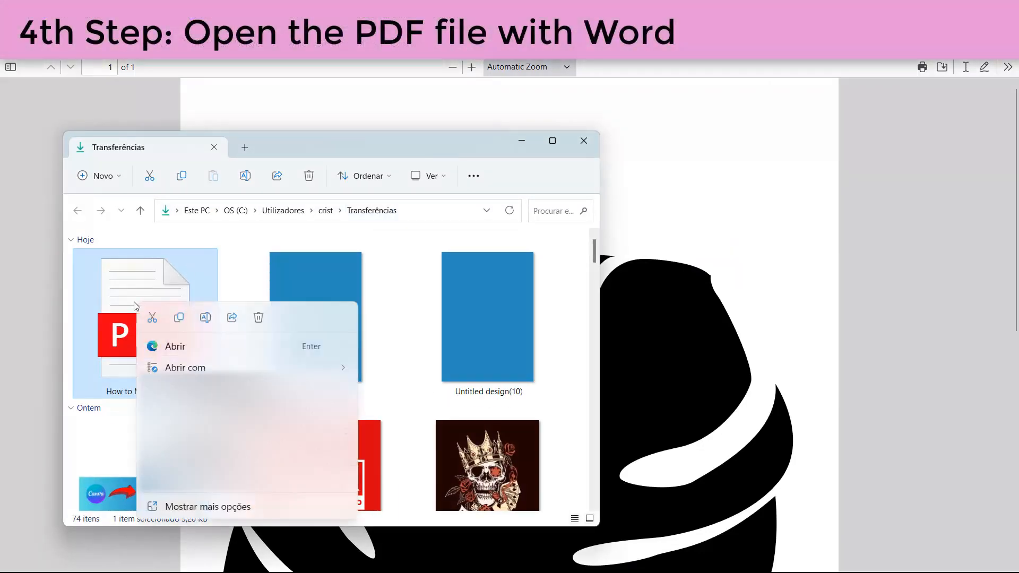
{"action": "mouse_move", "coordinate": [271, 372]}
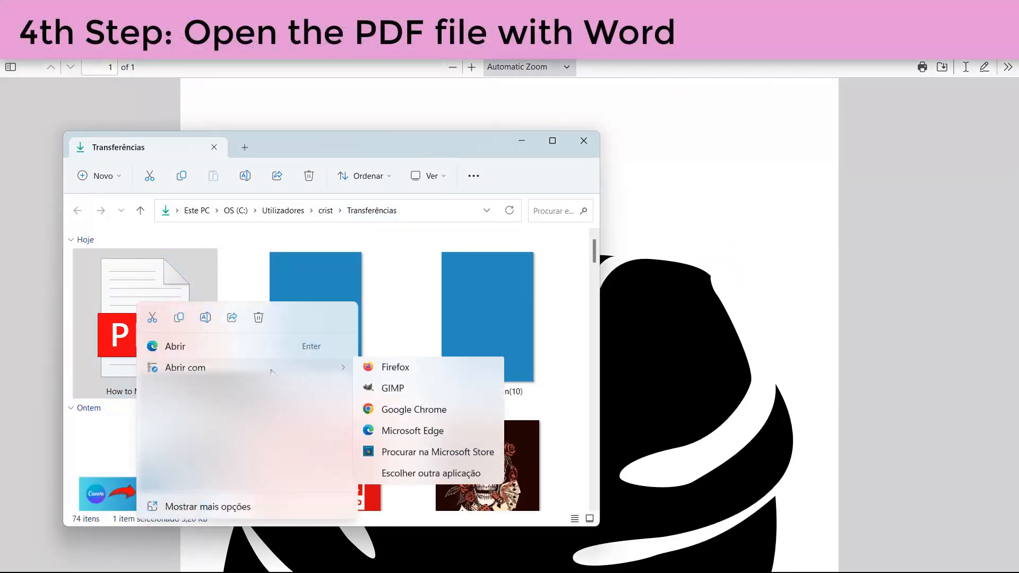
{"action": "left_click", "coordinate": [404, 476]}
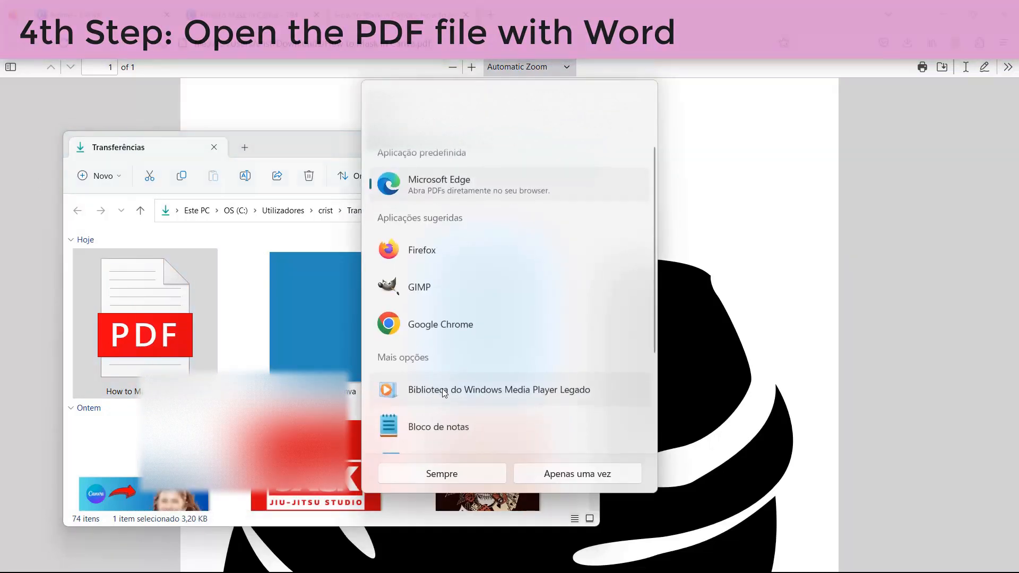
{"action": "scroll", "coordinate": [454, 331], "scroll_direction": "down", "scroll_amount": 3}
{"action": "left_click", "coordinate": [445, 331]}
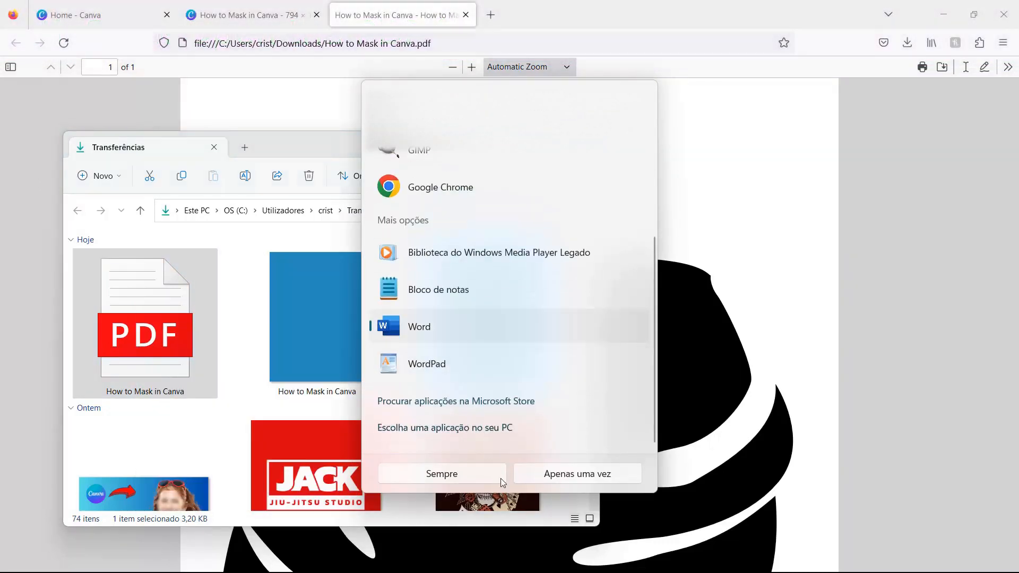
{"action": "left_click", "coordinate": [568, 476]}
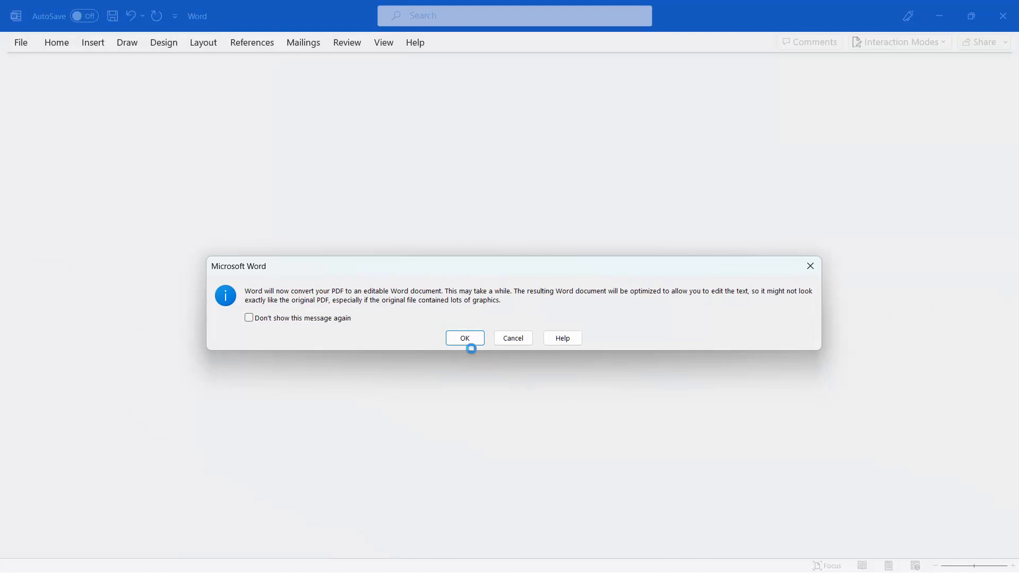
Step: Accept converting the PDF into an editable Word document and enable editing
{"action": "left_click", "coordinate": [466, 339]}
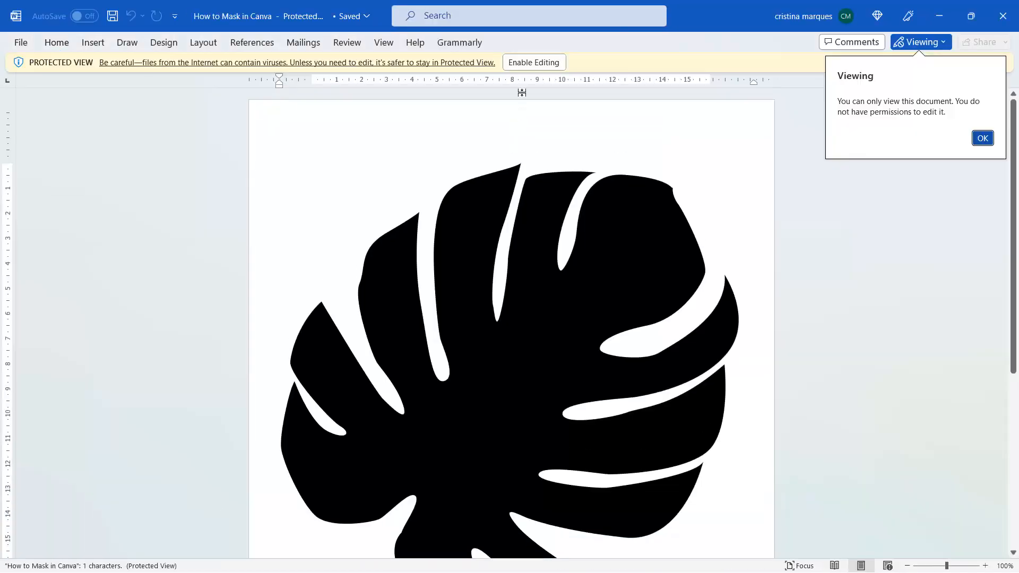
{"action": "left_click", "coordinate": [535, 63]}
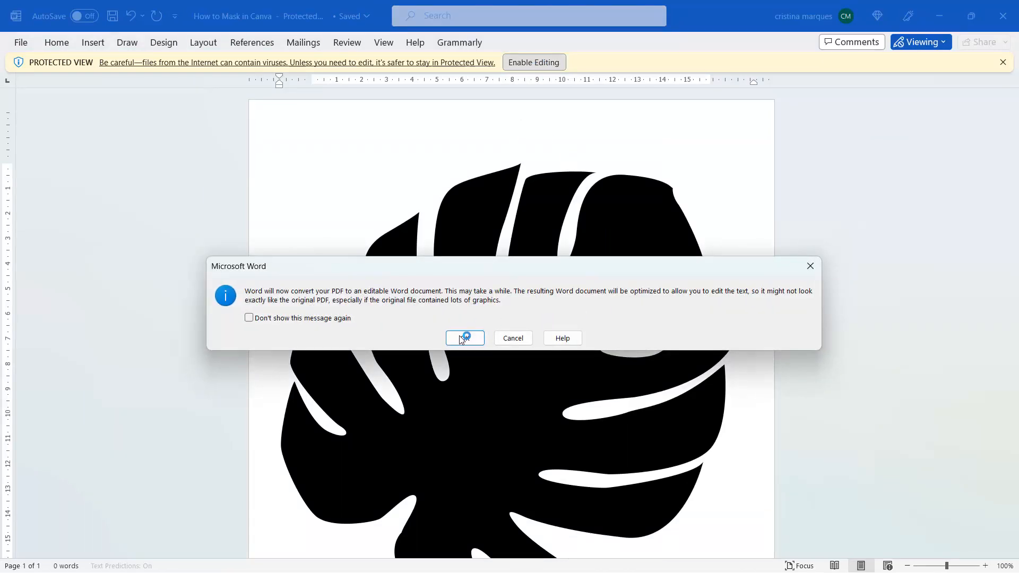
{"action": "left_click", "coordinate": [465, 340]}
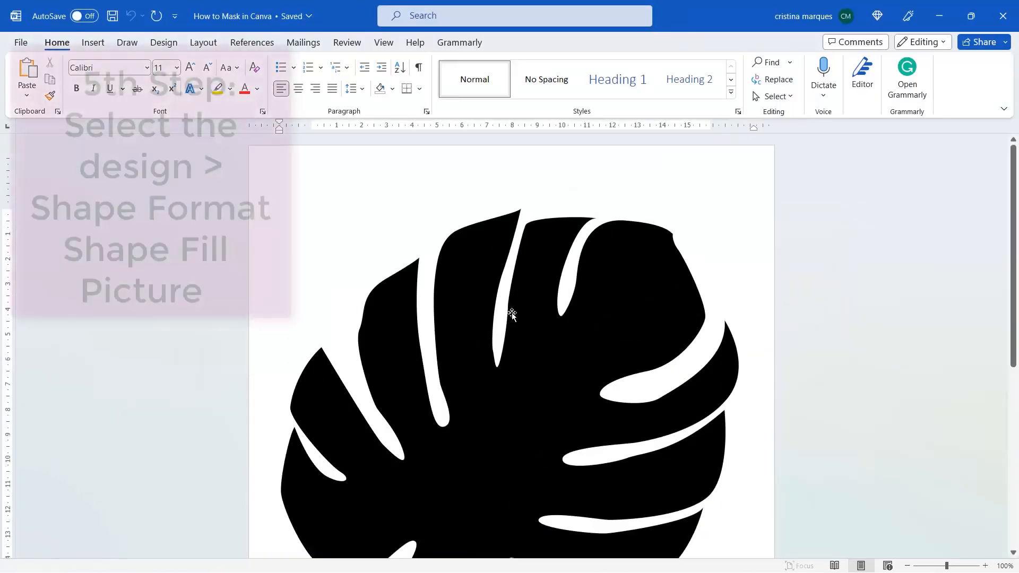
Step: Fill the leaf shape with the How to Mask in Canva PNG using Shape Fill > Picture
{"action": "left_click", "coordinate": [583, 287]}
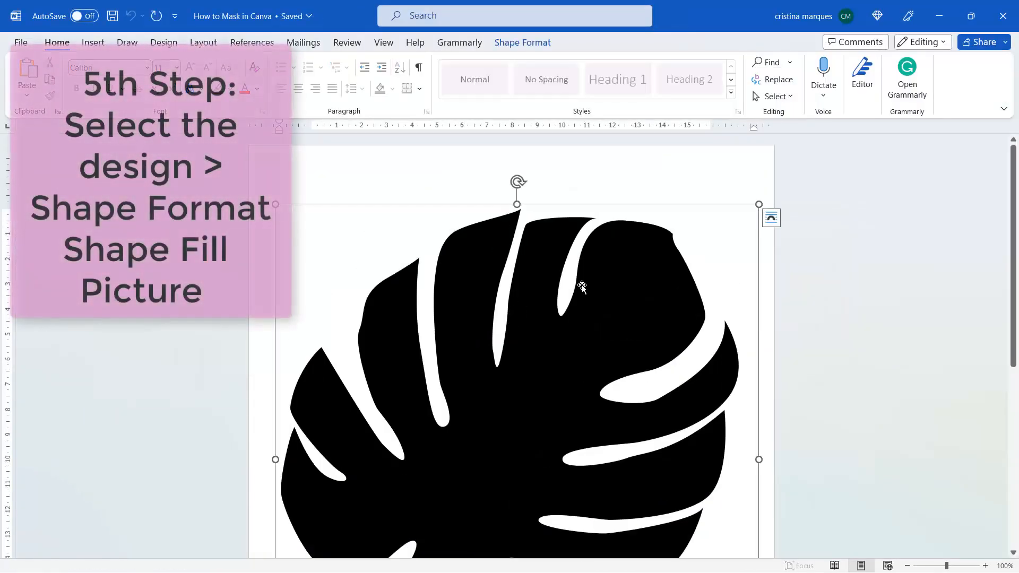
{"action": "left_click", "coordinate": [549, 48]}
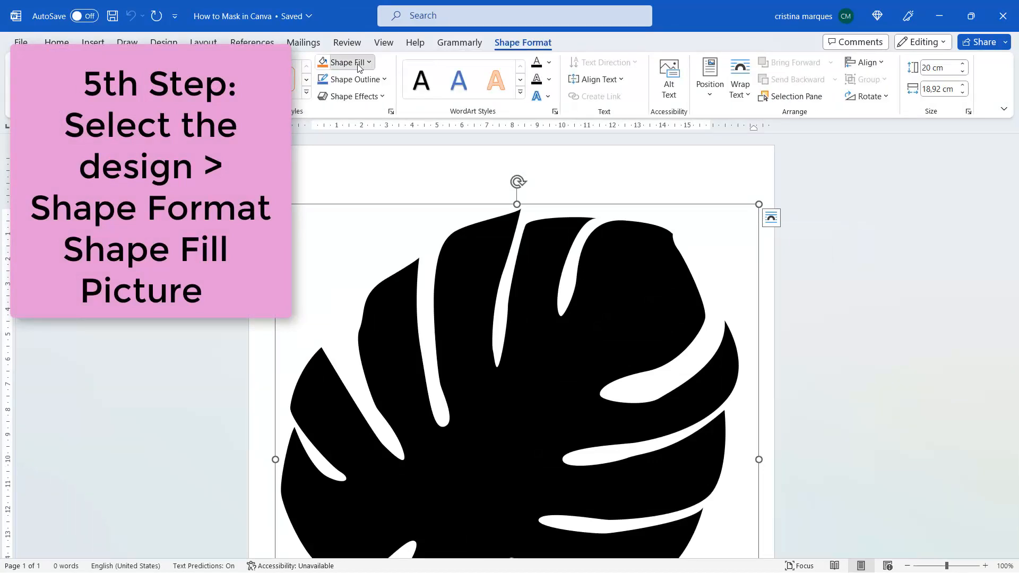
{"action": "left_click", "coordinate": [359, 68]}
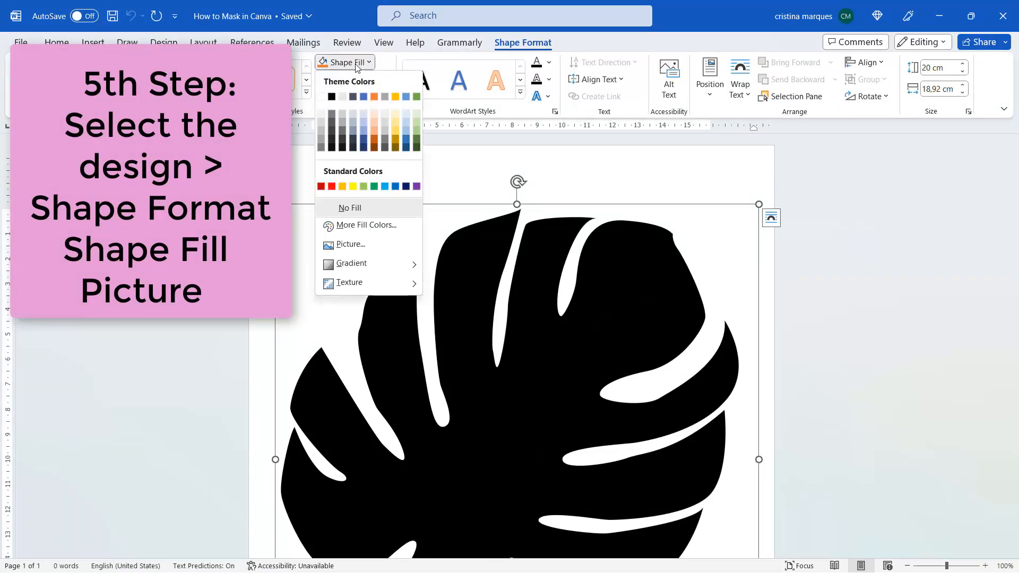
{"action": "left_click", "coordinate": [349, 244]}
{"action": "left_click", "coordinate": [355, 243]}
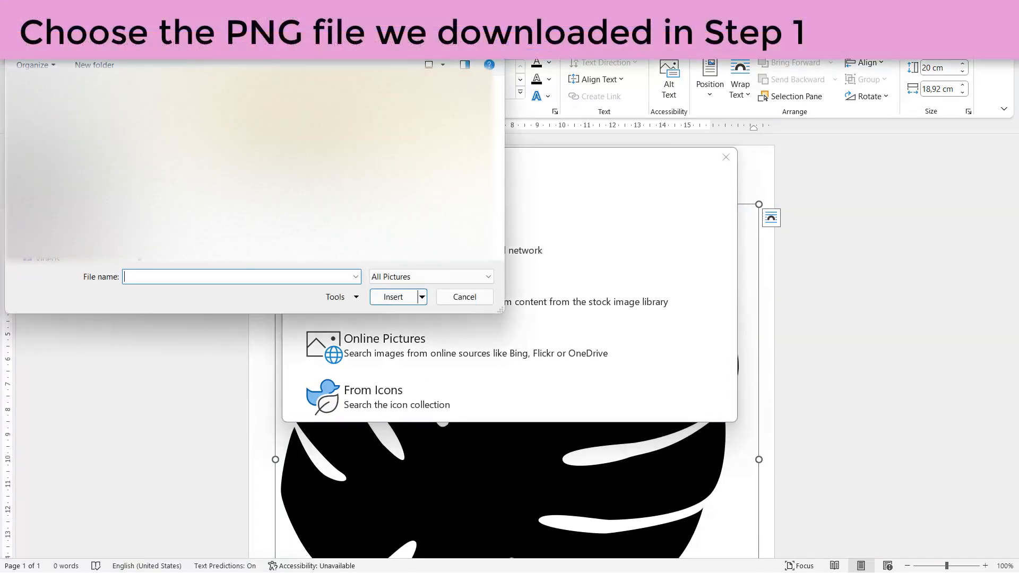
{"action": "left_click", "coordinate": [215, 135]}
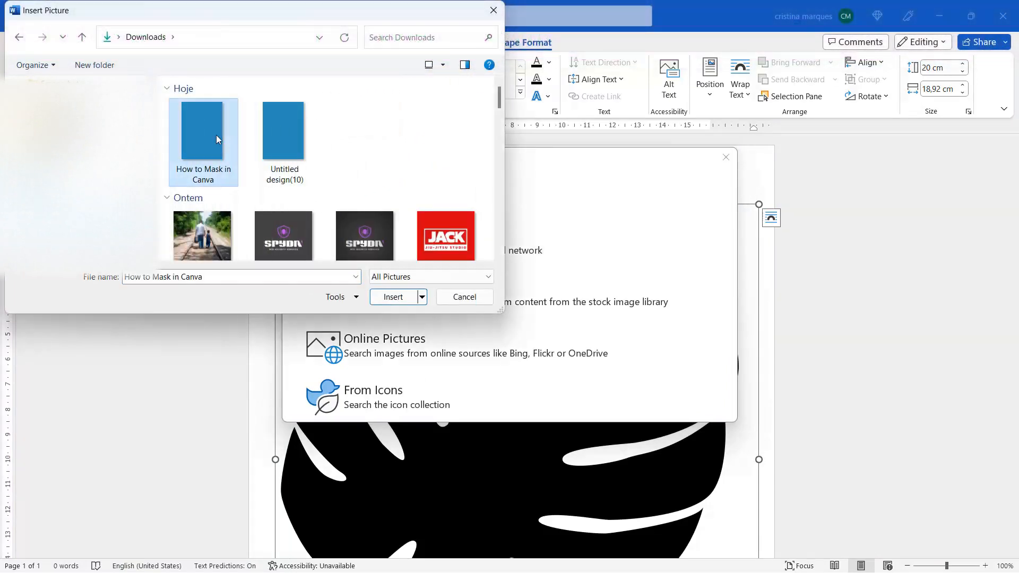
{"action": "left_click", "coordinate": [390, 297]}
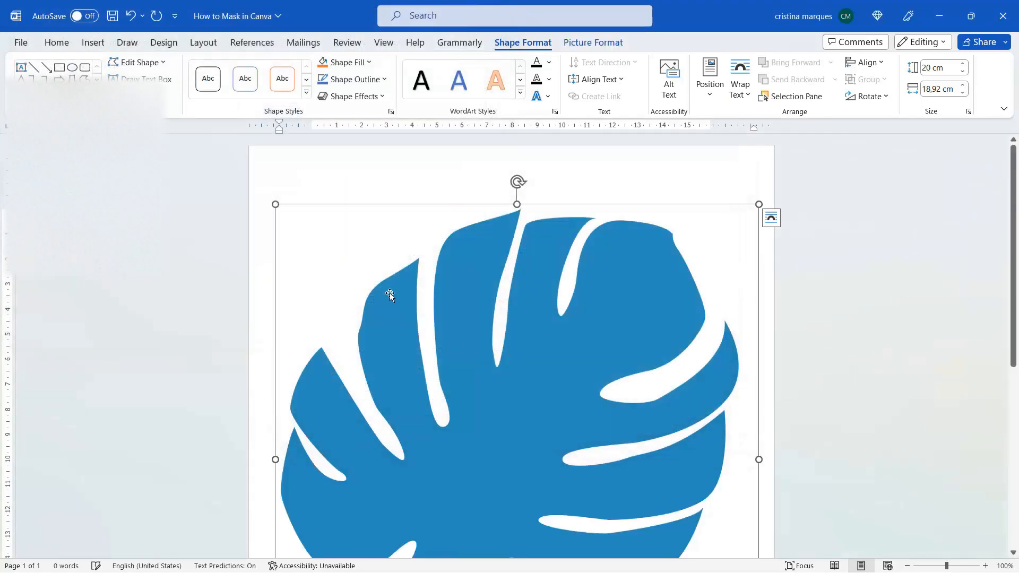
{"action": "scroll", "coordinate": [668, 279], "scroll_direction": "down", "scroll_amount": 3}
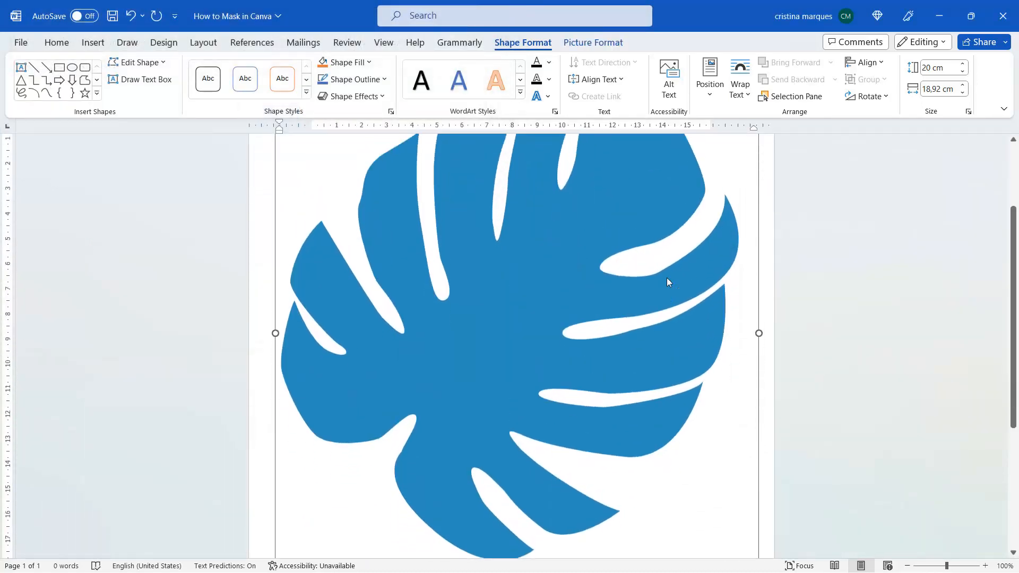
{"action": "scroll", "coordinate": [667, 278], "scroll_direction": "up", "scroll_amount": 3}
{"action": "scroll", "coordinate": [661, 279], "scroll_direction": "down", "scroll_amount": 2}
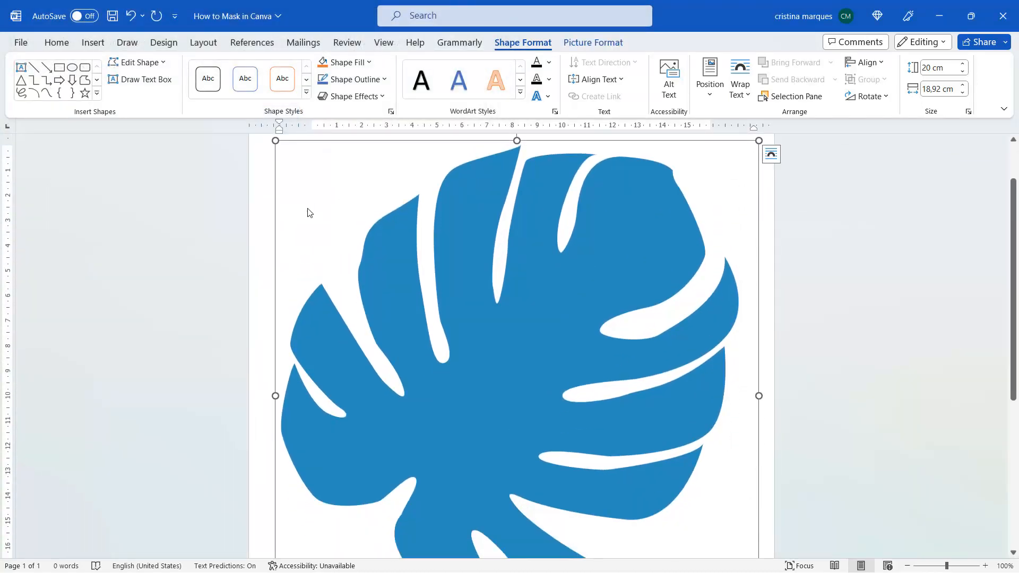
{"action": "left_click", "coordinate": [940, 567]}
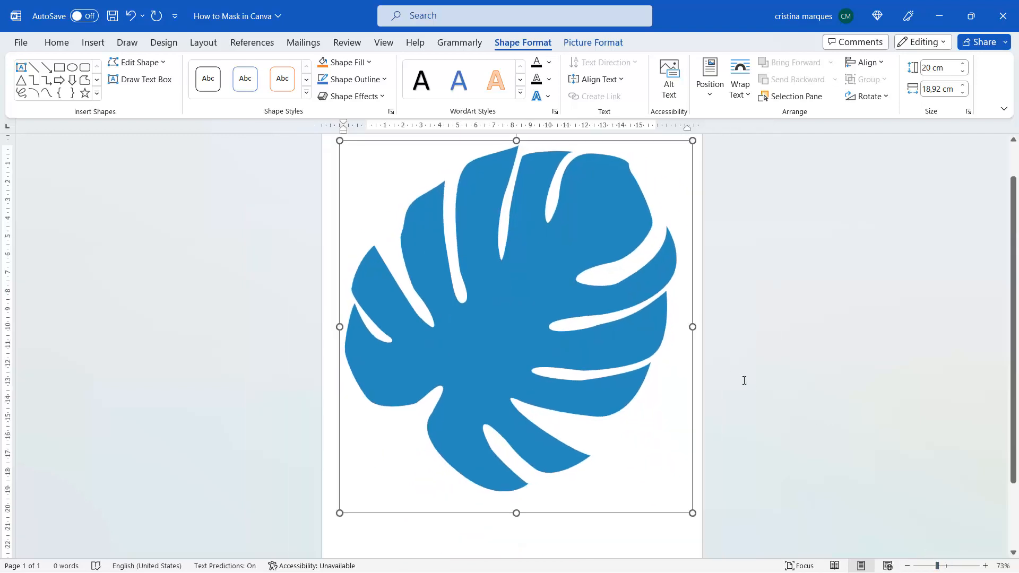
{"action": "scroll", "coordinate": [842, 412], "scroll_direction": "up", "scroll_amount": 2}
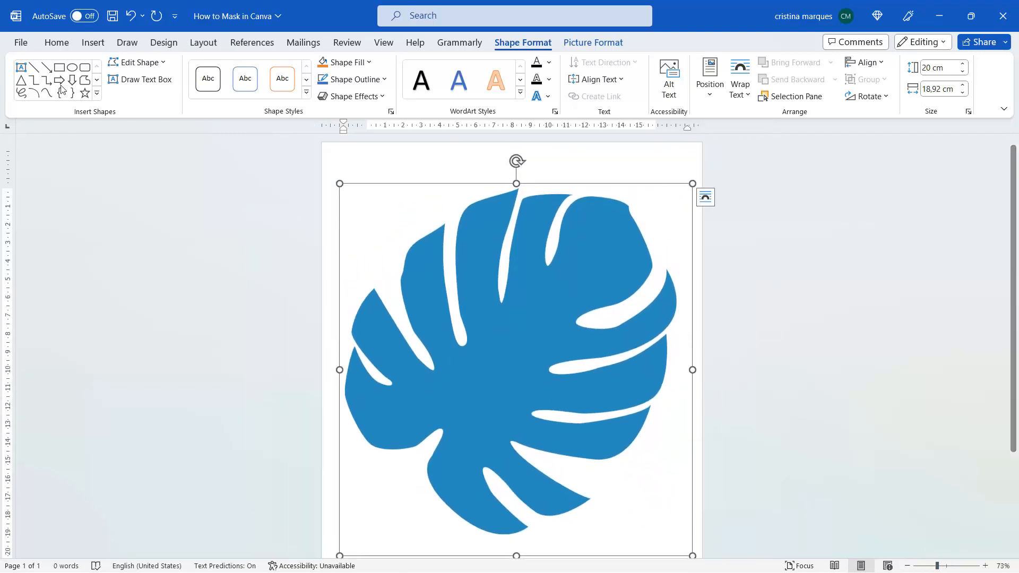
{"action": "left_click", "coordinate": [24, 49]}
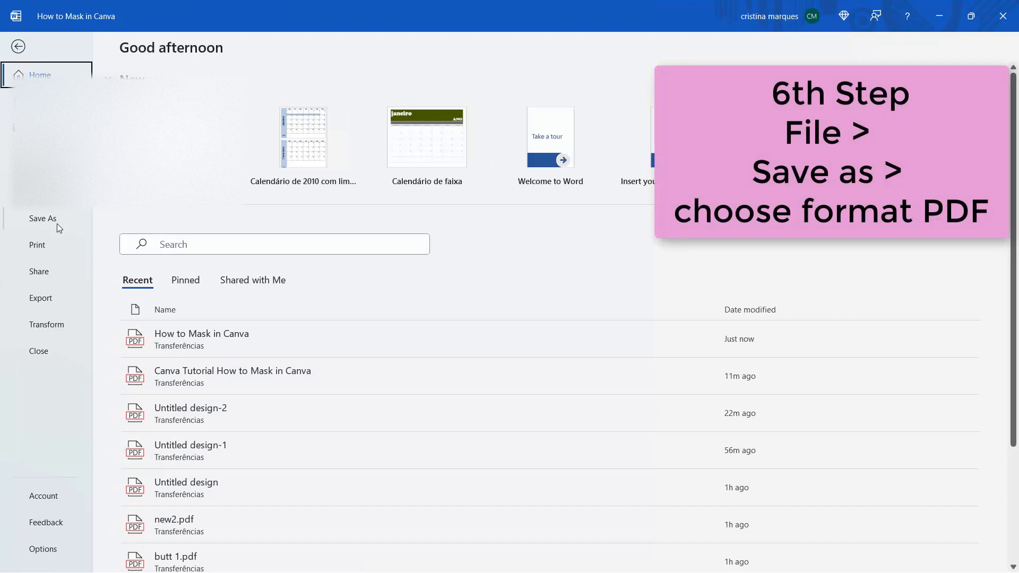
Step: Save the document as a PDF named Leaves Frame
{"action": "left_click", "coordinate": [58, 224]}
{"action": "left_click", "coordinate": [181, 276]}
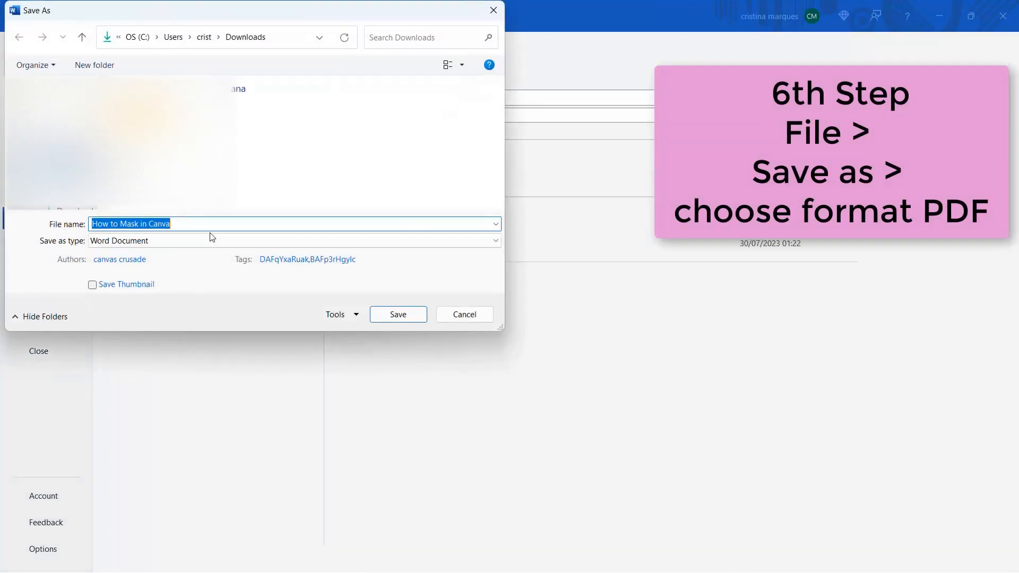
{"action": "left_click", "coordinate": [146, 242]}
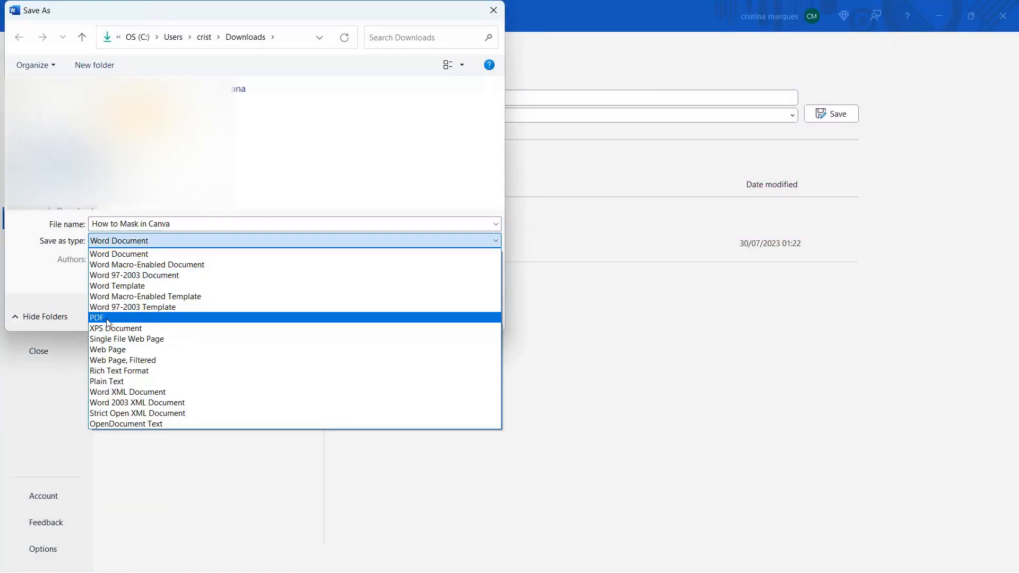
{"action": "left_click", "coordinate": [106, 318]}
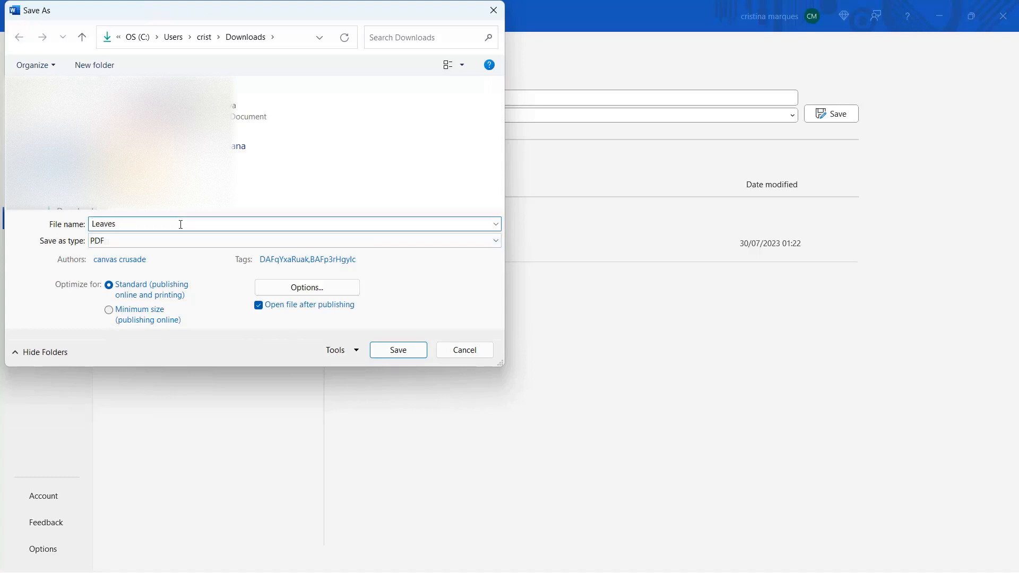
{"action": "left_click", "coordinate": [398, 350]}
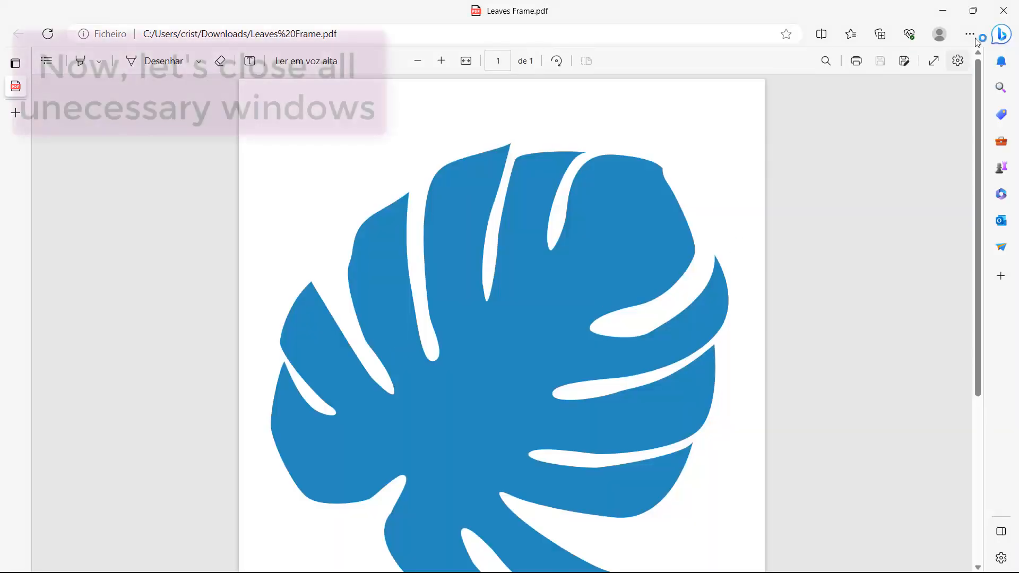
Step: Close the PDF preview, Word without saving, the Downloads folder and old browser tabs
{"action": "left_click", "coordinate": [1004, 11]}
{"action": "left_click", "coordinate": [1005, 13]}
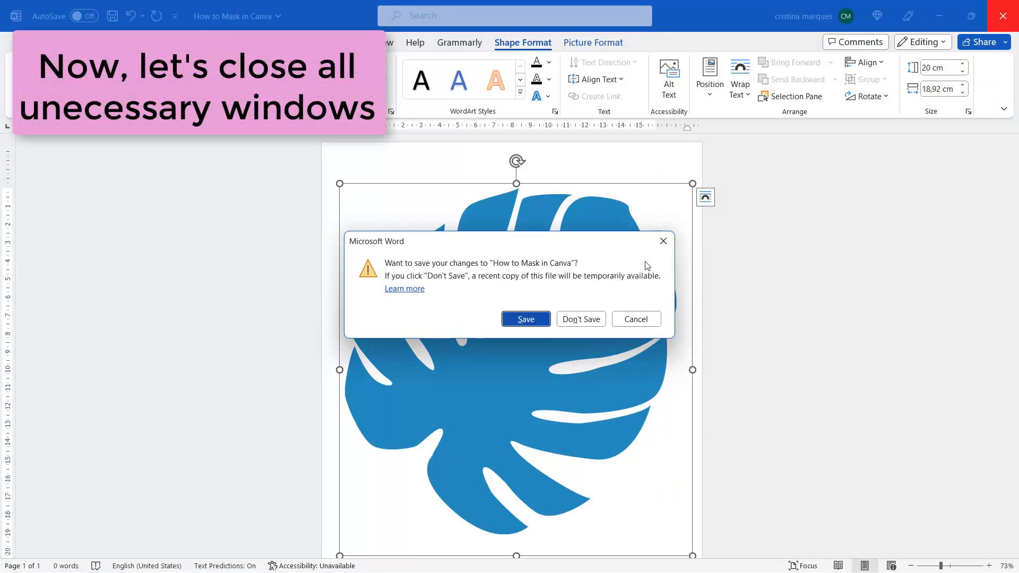
{"action": "left_click", "coordinate": [577, 324]}
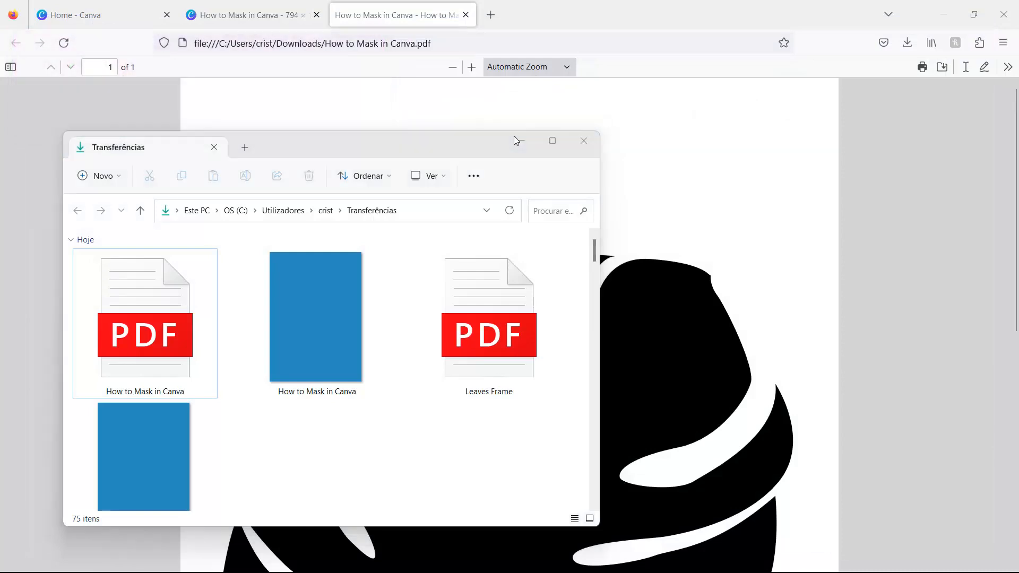
{"action": "left_click", "coordinate": [514, 137]}
{"action": "left_click", "coordinate": [466, 15]}
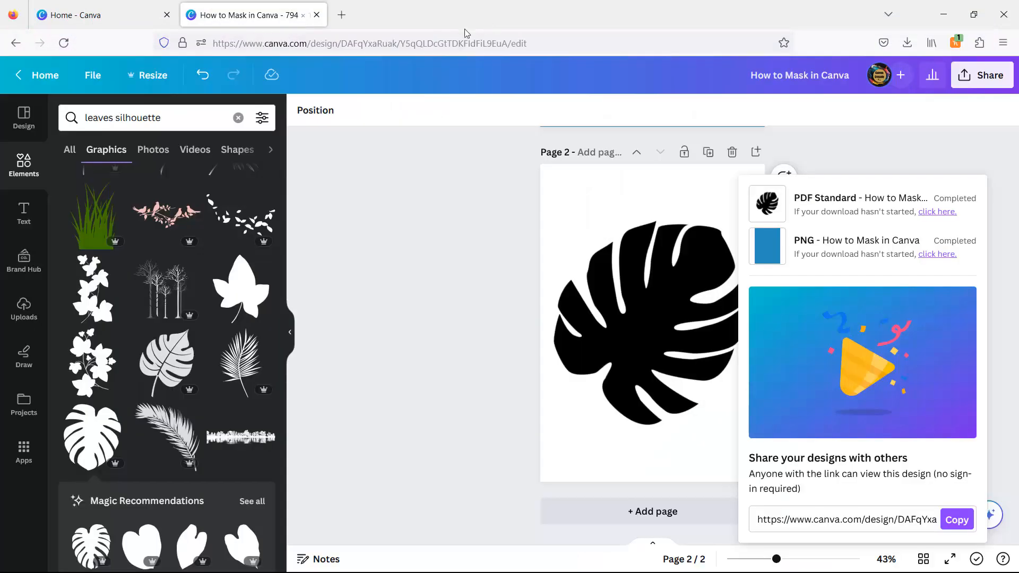
{"action": "left_click", "coordinate": [317, 16]}
{"action": "left_click", "coordinate": [609, 133]}
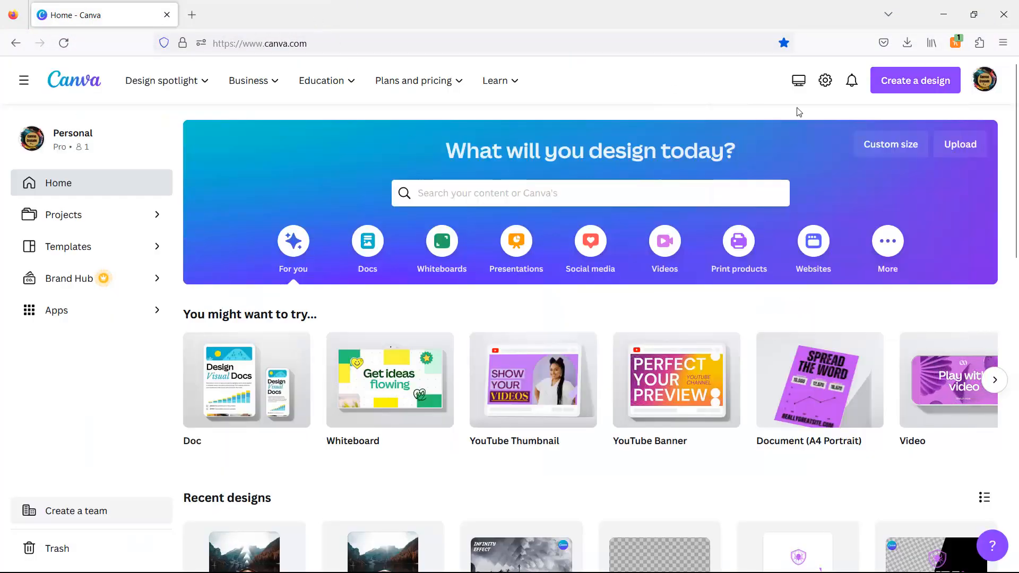
Step: Import Leaves Frame.pdf into Canva as a new design
{"action": "left_click", "coordinate": [910, 83]}
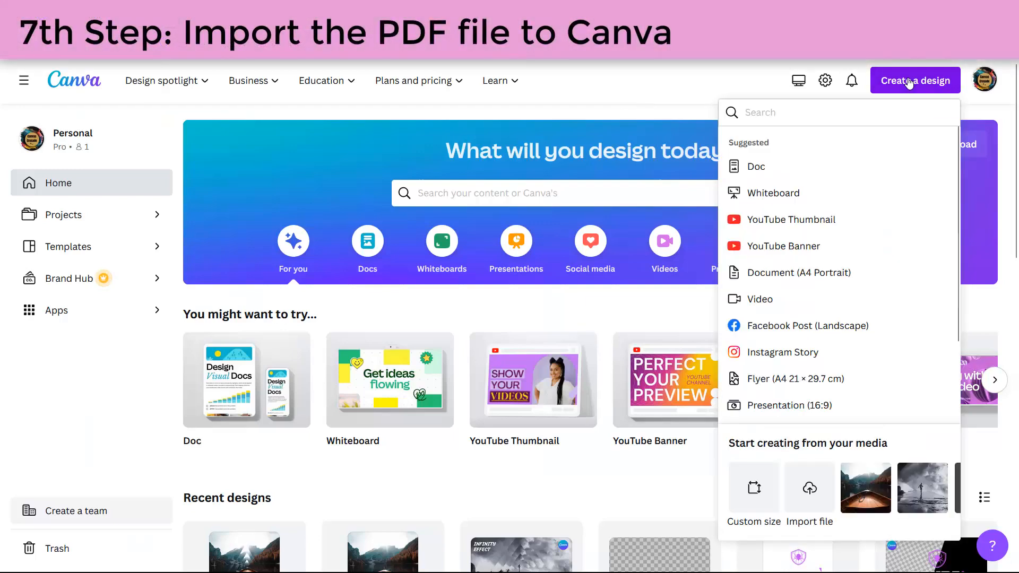
{"action": "left_click", "coordinate": [810, 489]}
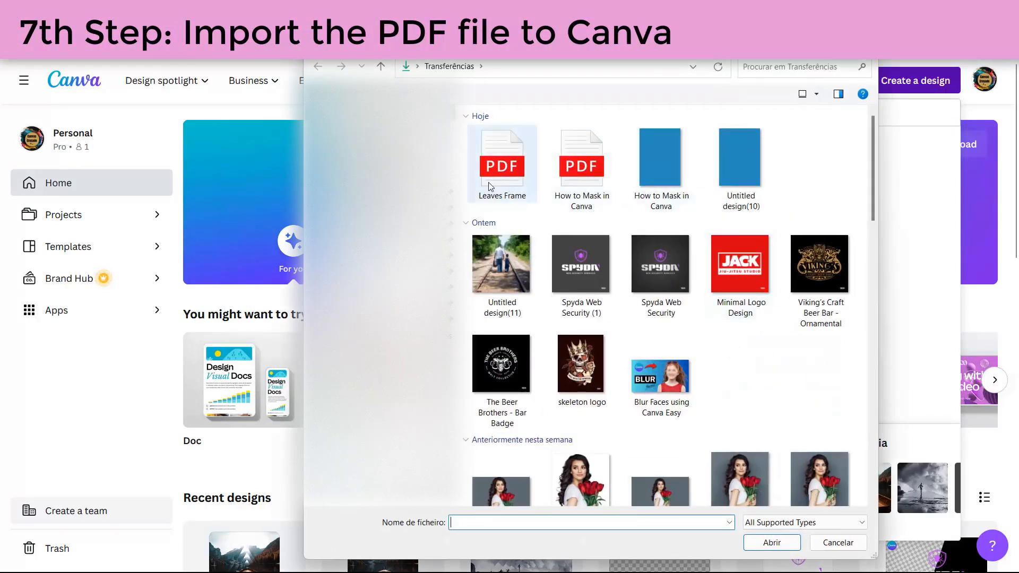
{"action": "double_click", "coordinate": [489, 181]}
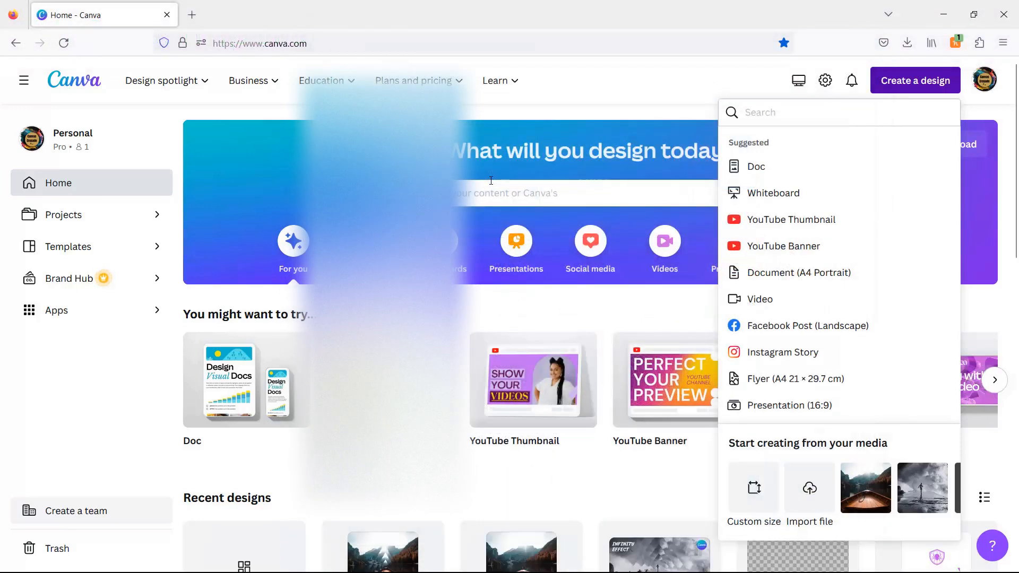
Step: Open the imported design and delete the leaf's blue fill to reveal the sky-and-grass photo
{"action": "scroll", "coordinate": [464, 494], "scroll_direction": "down", "scroll_amount": 4}
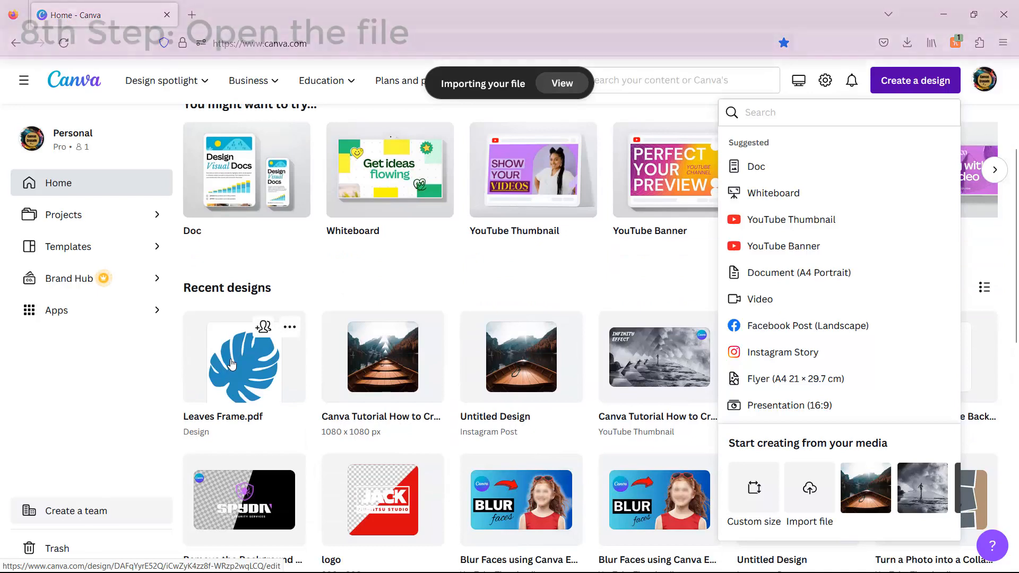
{"action": "left_click", "coordinate": [231, 364]}
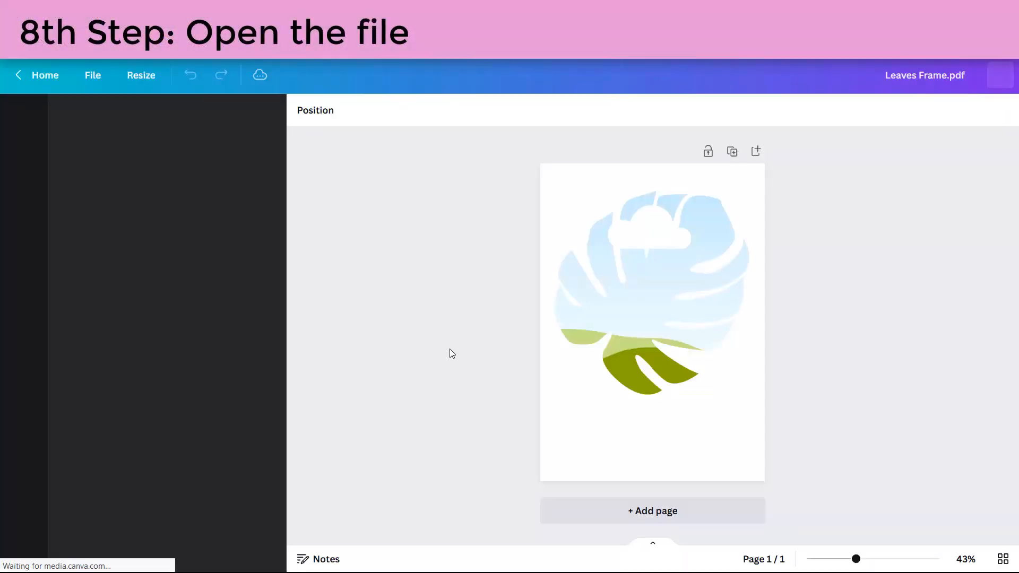
{"action": "left_click", "coordinate": [648, 294]}
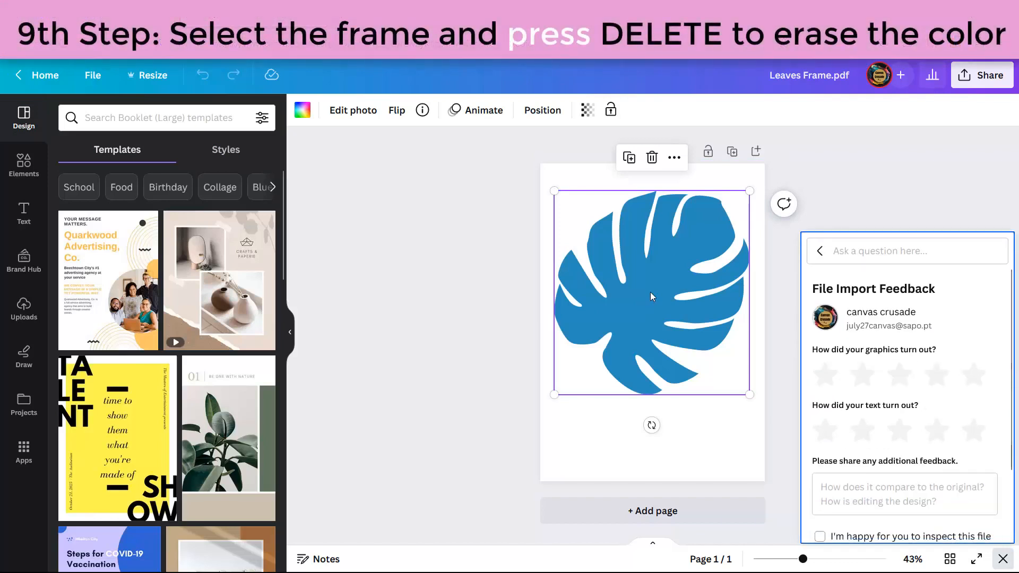
{"action": "key", "text": "Delete"}
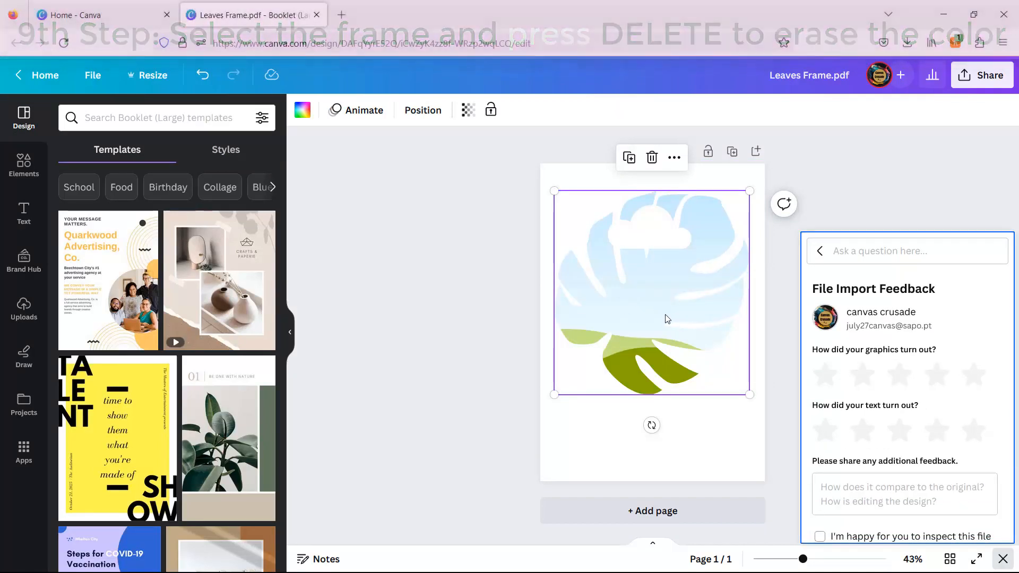
{"action": "left_click", "coordinate": [514, 300]}
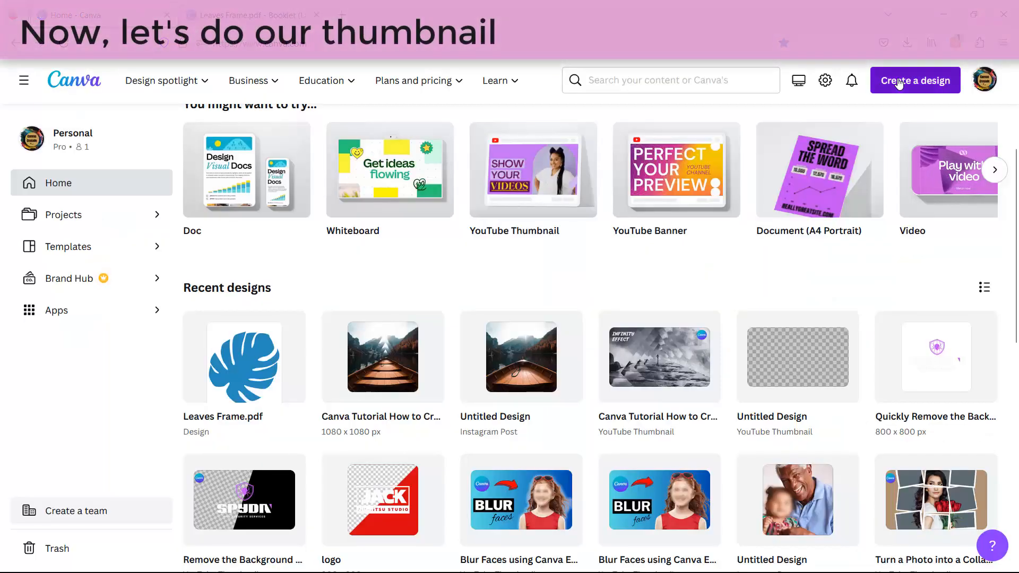
Step: Create a blank orange YouTube Thumbnail, then select the leaf frame with Elements open
{"action": "left_click", "coordinate": [903, 81]}
{"action": "left_click", "coordinate": [823, 227]}
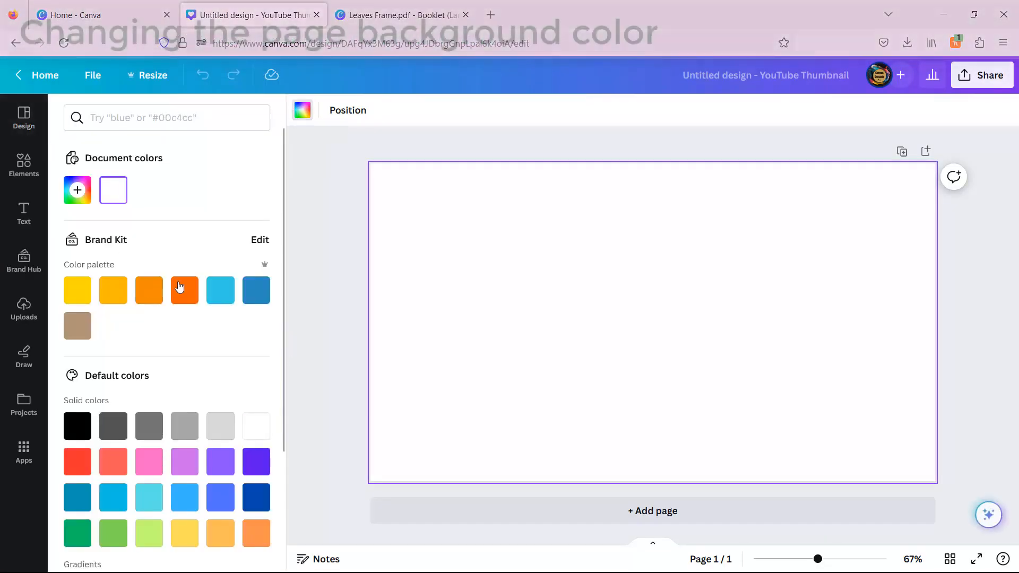
{"action": "left_click", "coordinate": [184, 286]}
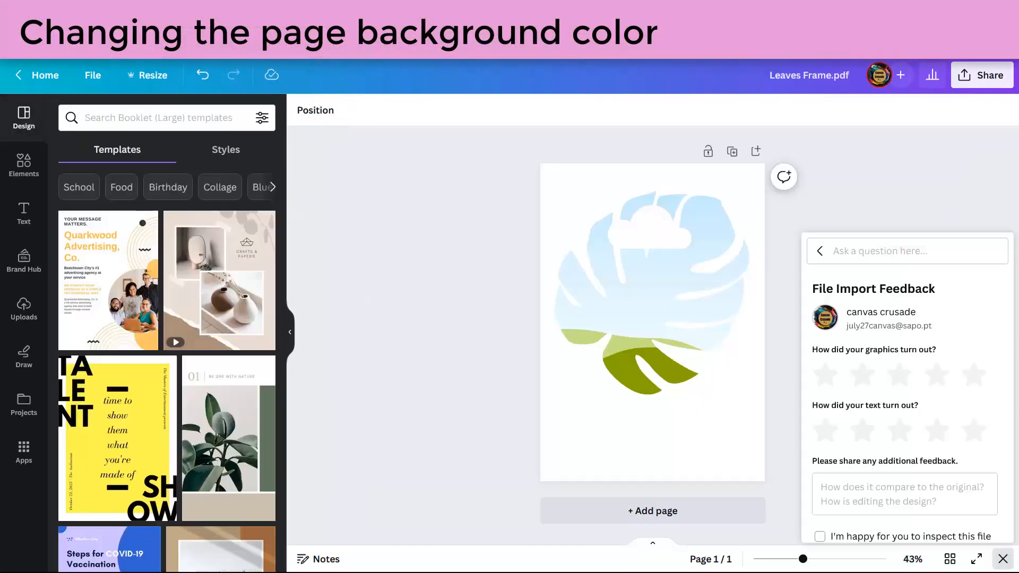
{"action": "left_click", "coordinate": [625, 301]}
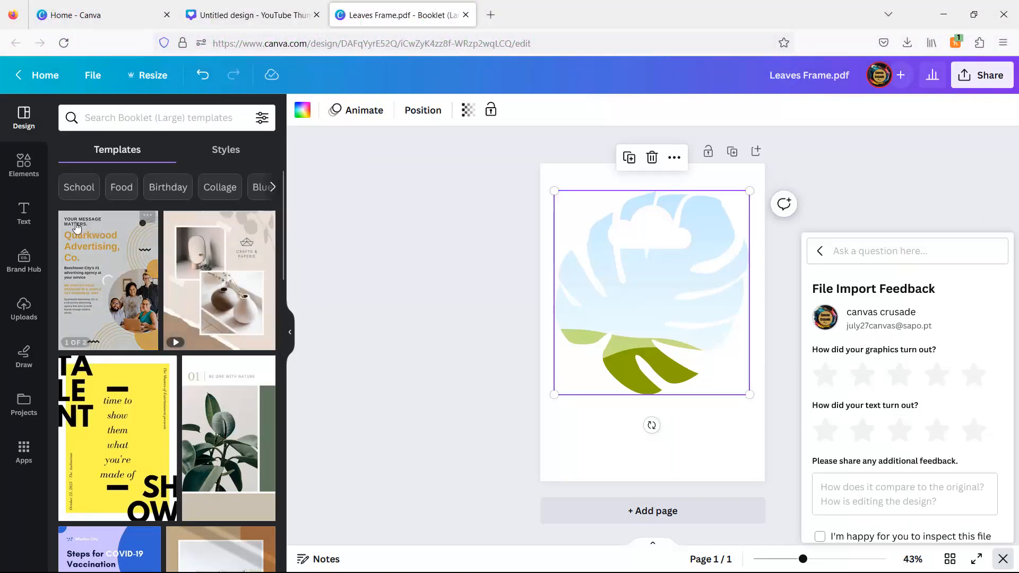
{"action": "left_click", "coordinate": [24, 166]}
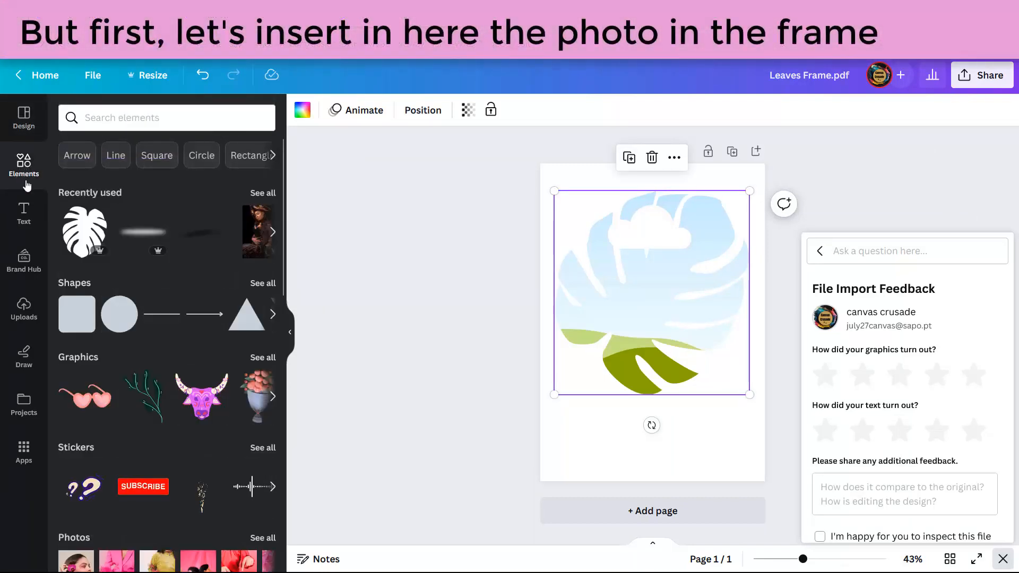
Step: Drop the woman's recent photo into the leaf frame and enlarge it so her face shows
{"action": "left_click_drag", "start_coordinate": [255, 229], "coordinate": [639, 273]}
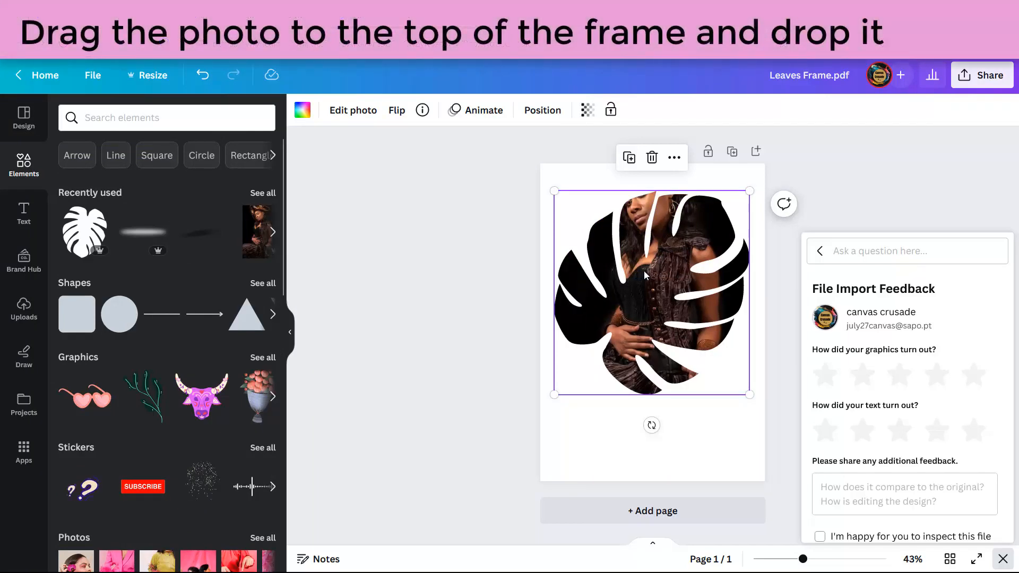
{"action": "double_click", "coordinate": [645, 271]}
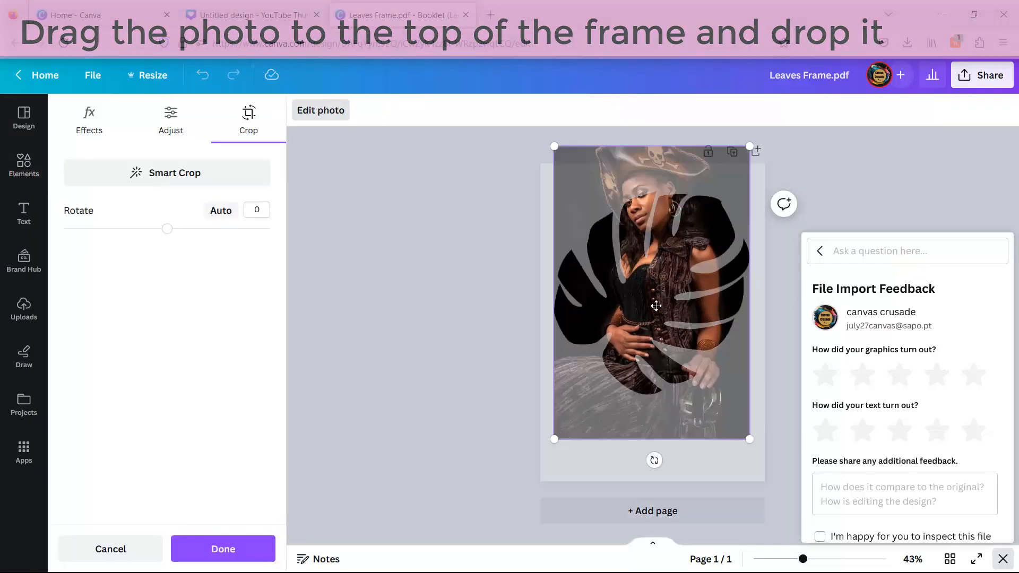
{"action": "left_click_drag", "start_coordinate": [655, 303], "coordinate": [705, 416]}
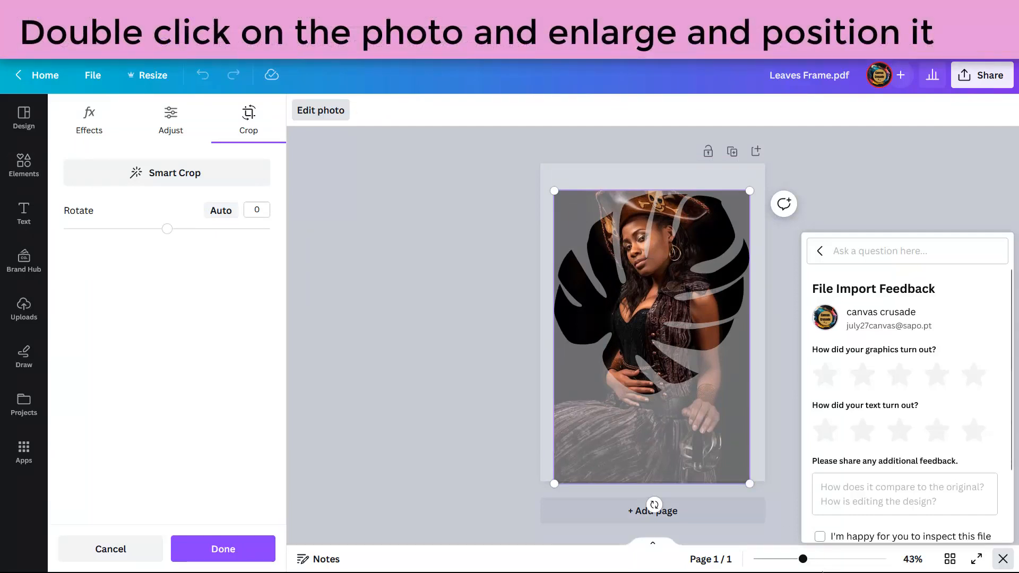
{"action": "left_click", "coordinate": [1009, 563]}
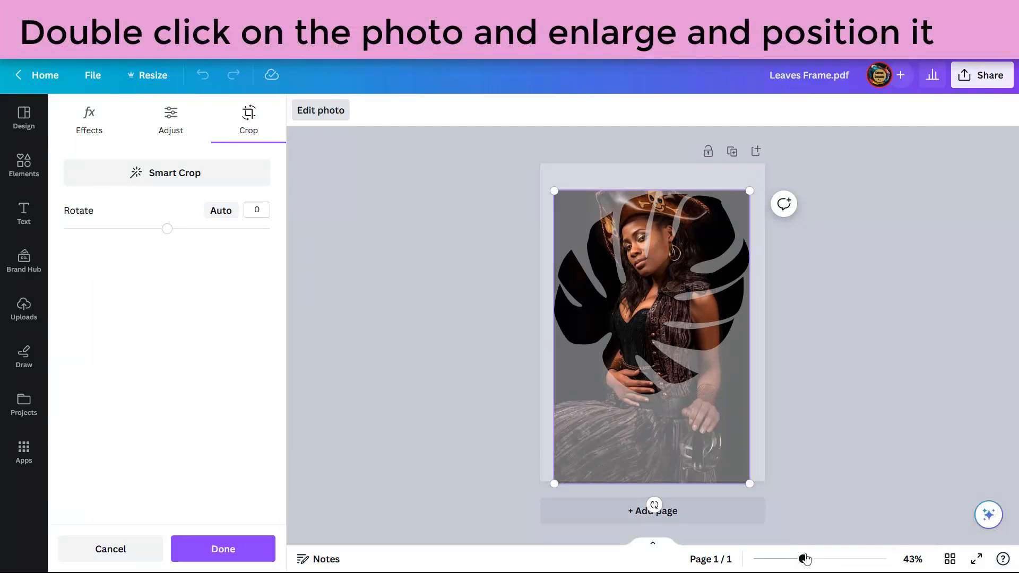
{"action": "left_click_drag", "start_coordinate": [805, 559], "coordinate": [791, 559]}
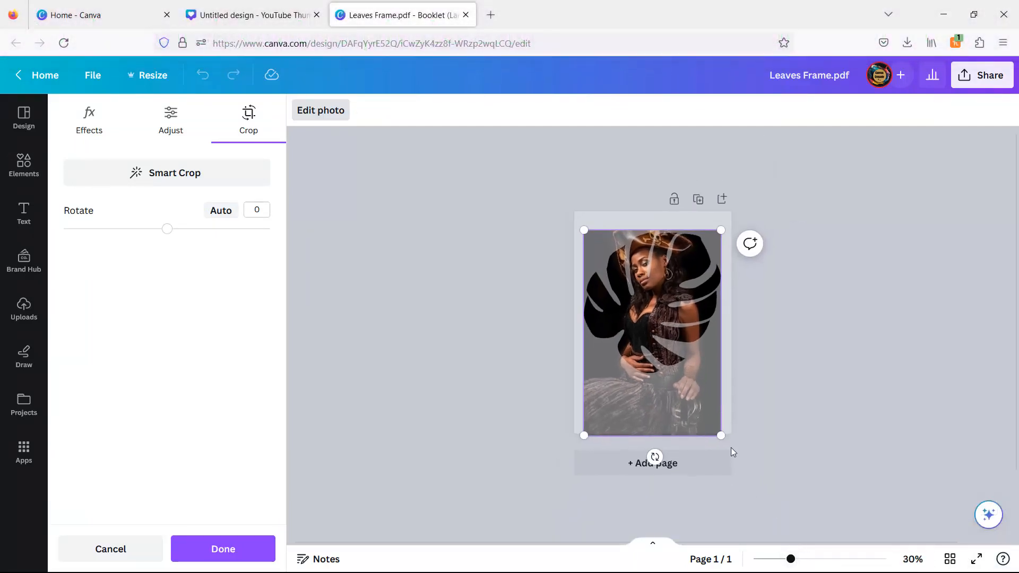
{"action": "left_click_drag", "start_coordinate": [721, 435], "coordinate": [773, 513]}
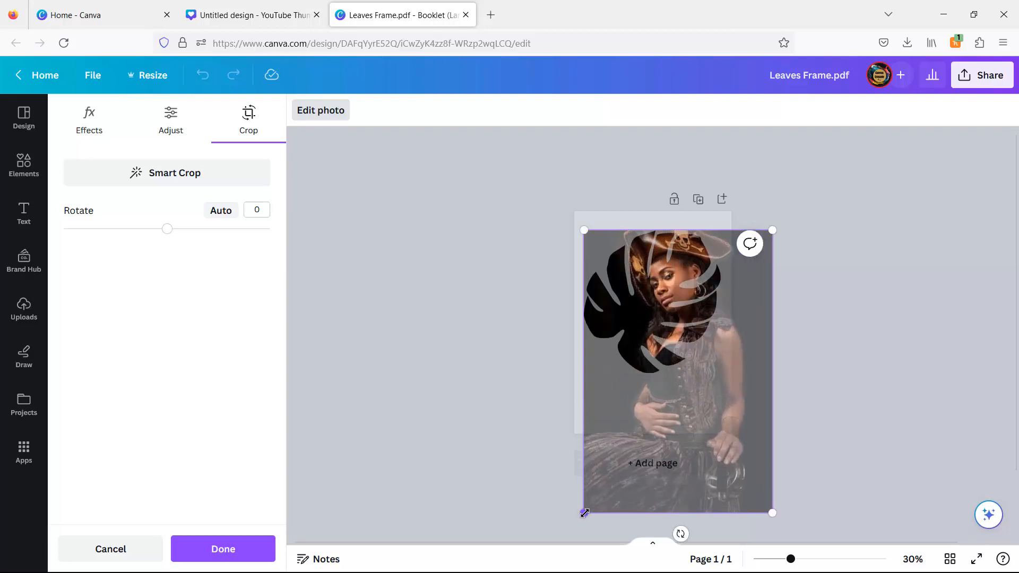
{"action": "left_click_drag", "start_coordinate": [584, 513], "coordinate": [552, 543]}
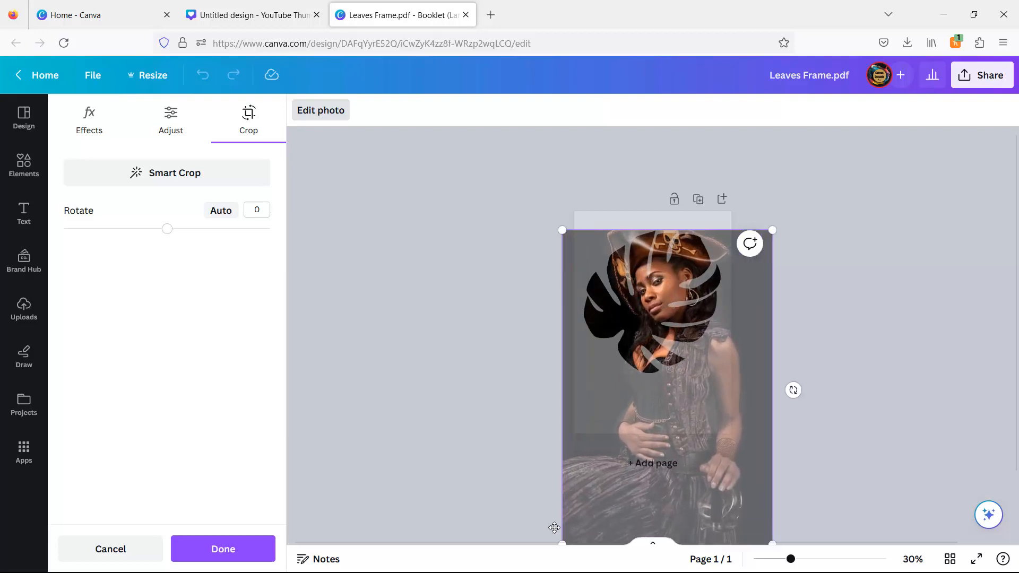
{"action": "left_click", "coordinate": [215, 561]}
{"action": "left_click_drag", "start_coordinate": [791, 563], "coordinate": [810, 560]}
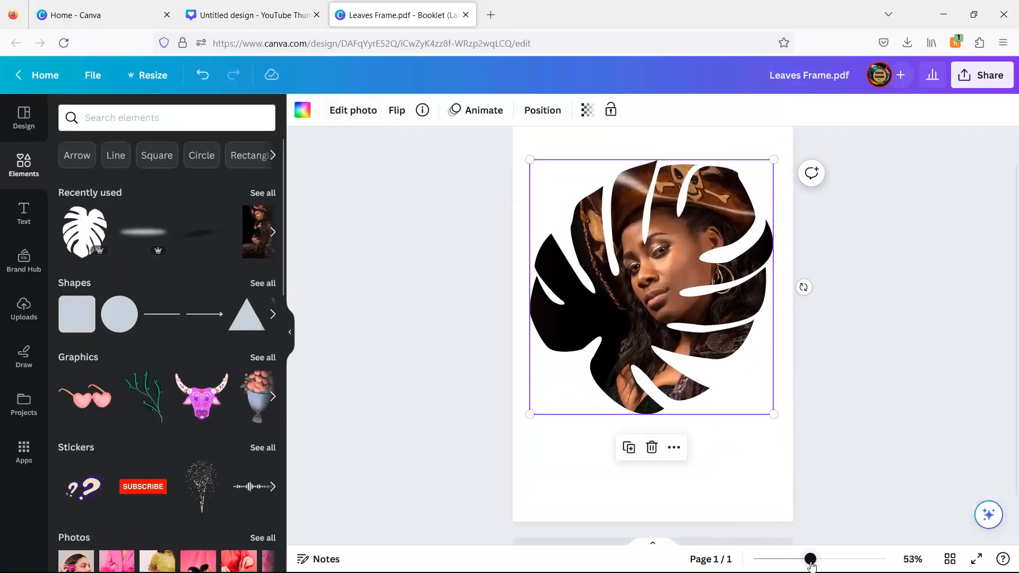
{"action": "left_click", "coordinate": [875, 370]}
{"action": "left_click_drag", "start_coordinate": [876, 353], "coordinate": [661, 375]}
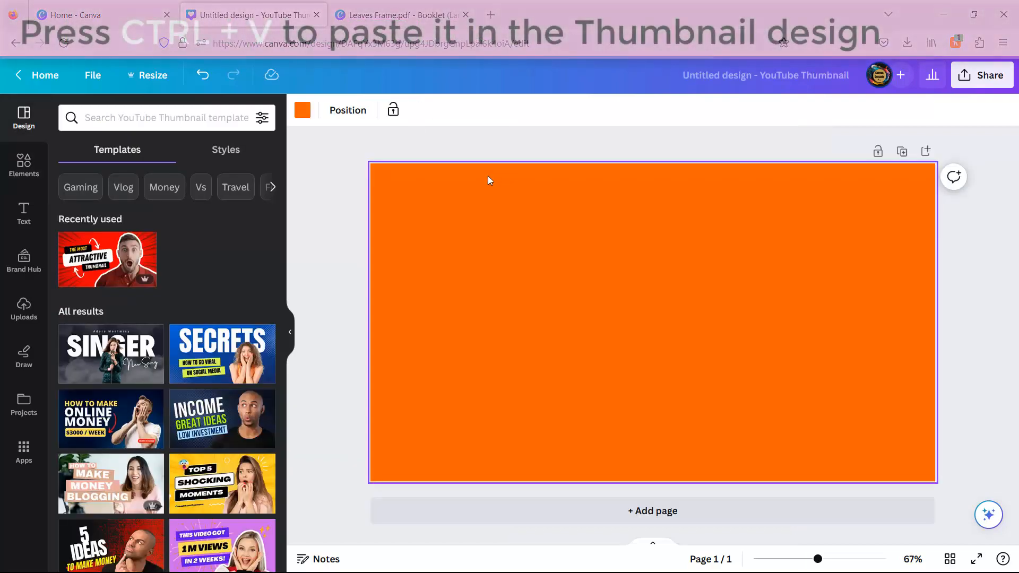
Step: Paste the leaf frame into the orange thumbnail, resize it and place it on the right half
{"action": "key", "text": "ctrl+v"}
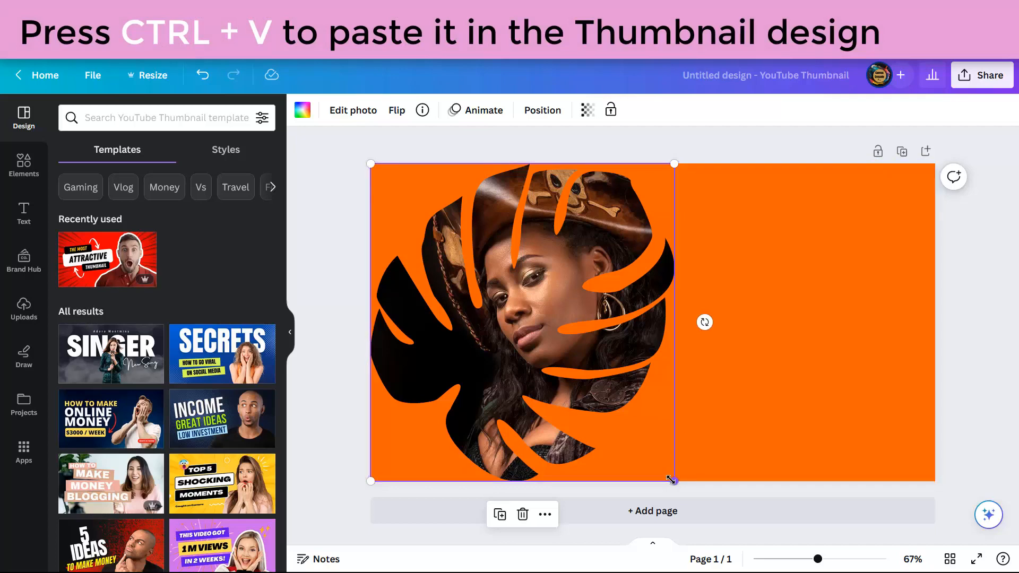
{"action": "left_click_drag", "start_coordinate": [671, 480], "coordinate": [622, 426]}
{"action": "left_click_drag", "start_coordinate": [632, 304], "coordinate": [827, 310]}
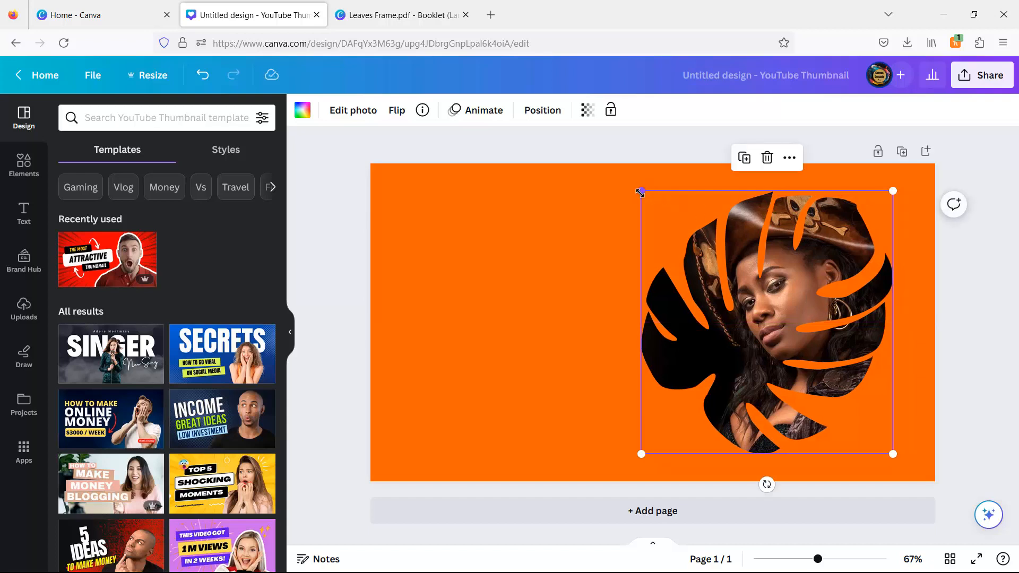
{"action": "left_click_drag", "start_coordinate": [640, 193], "coordinate": [629, 185]}
{"action": "left_click_drag", "start_coordinate": [779, 272], "coordinate": [788, 272]}
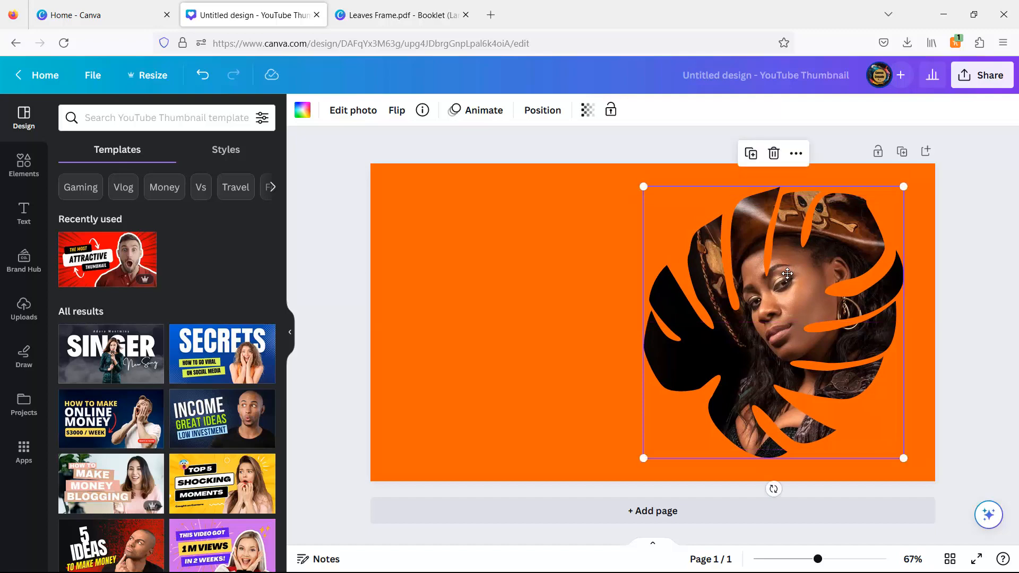
{"action": "left_click", "coordinate": [982, 319]}
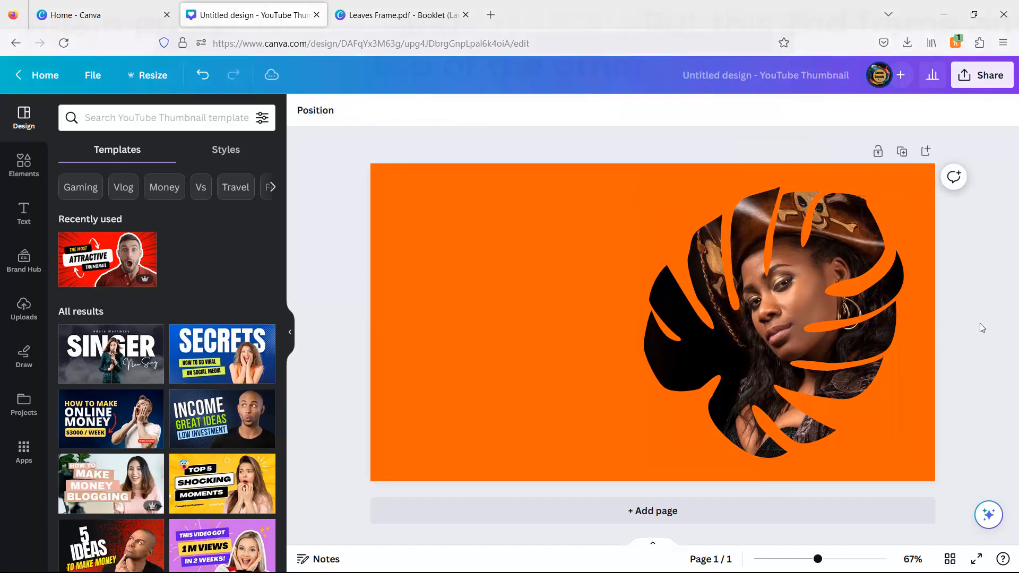
Step: Duplicate the leaf photo frame and stack the copy exactly over the original
{"action": "left_click_drag", "start_coordinate": [856, 342], "coordinate": [795, 320]}
{"action": "left_click", "coordinate": [961, 316]}
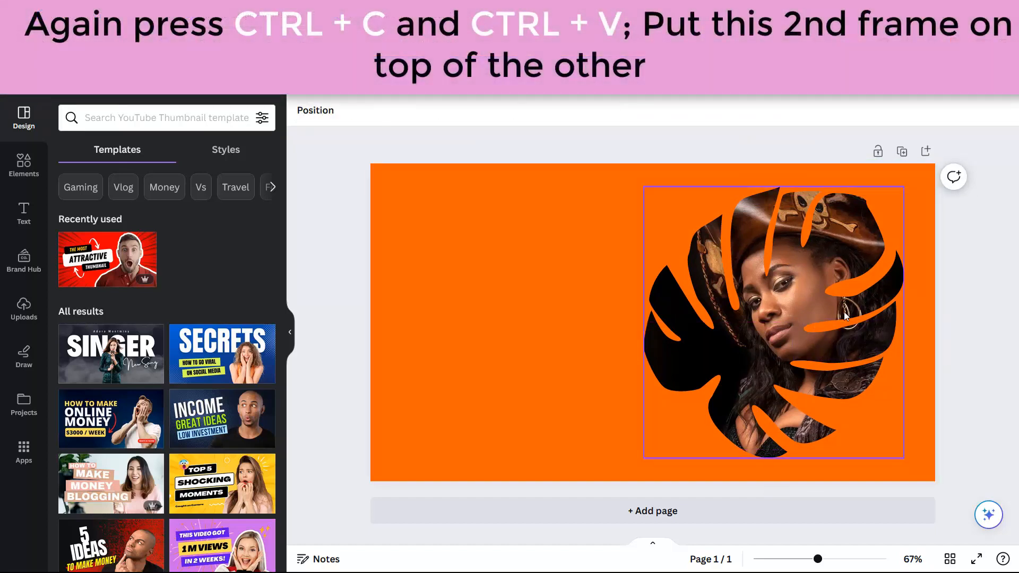
{"action": "left_click", "coordinate": [839, 311]}
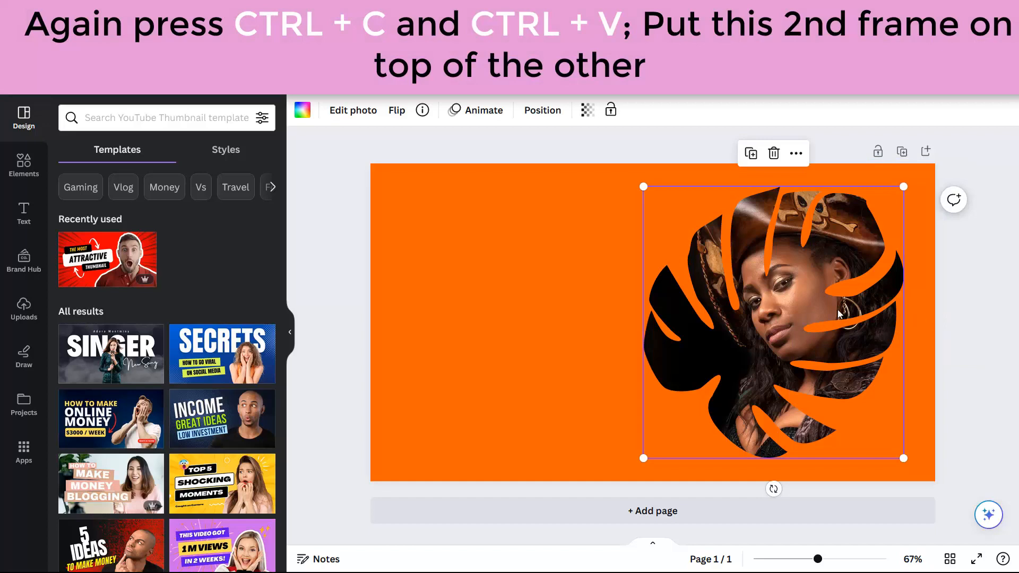
{"action": "key", "text": "ctrl+c"}
{"action": "key", "text": "ctrl+v"}
{"action": "left_click_drag", "start_coordinate": [831, 305], "coordinate": [825, 297]}
Step: Download both stacked frames as a transparent-background PNG
{"action": "left_click_drag", "start_coordinate": [975, 313], "coordinate": [825, 316]}
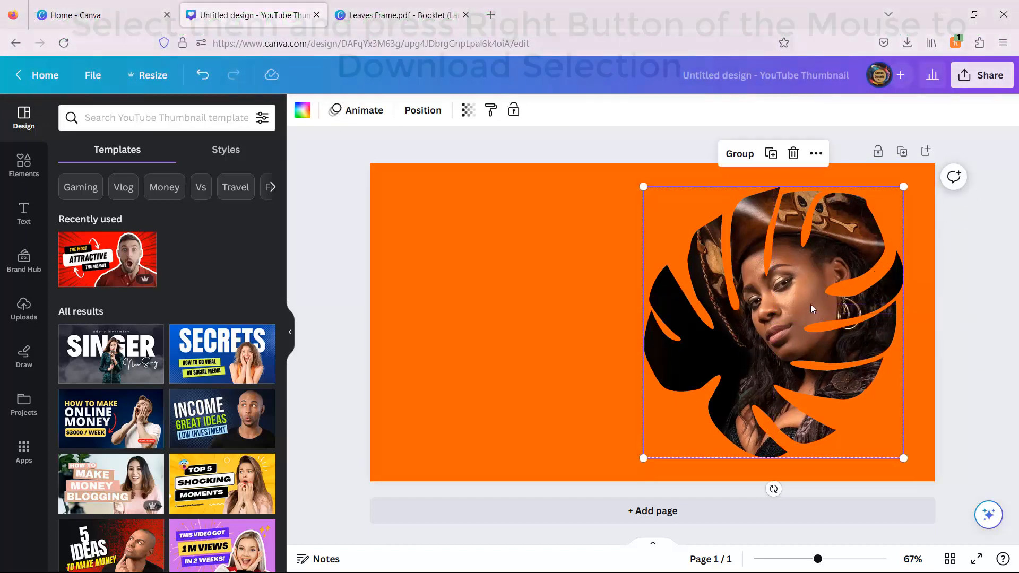
{"action": "right_click", "coordinate": [824, 317]}
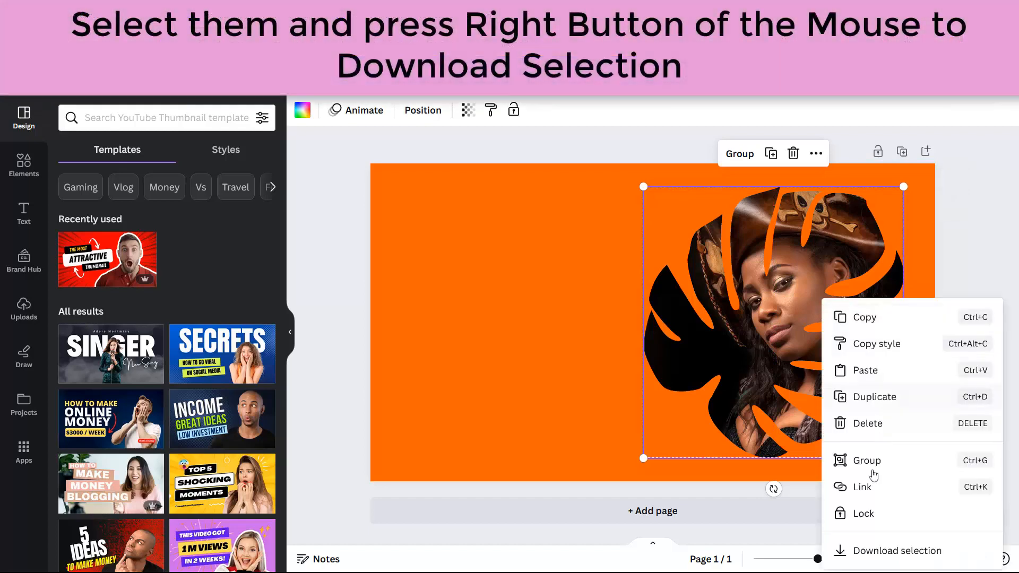
{"action": "left_click", "coordinate": [878, 552]}
{"action": "left_click", "coordinate": [764, 247]}
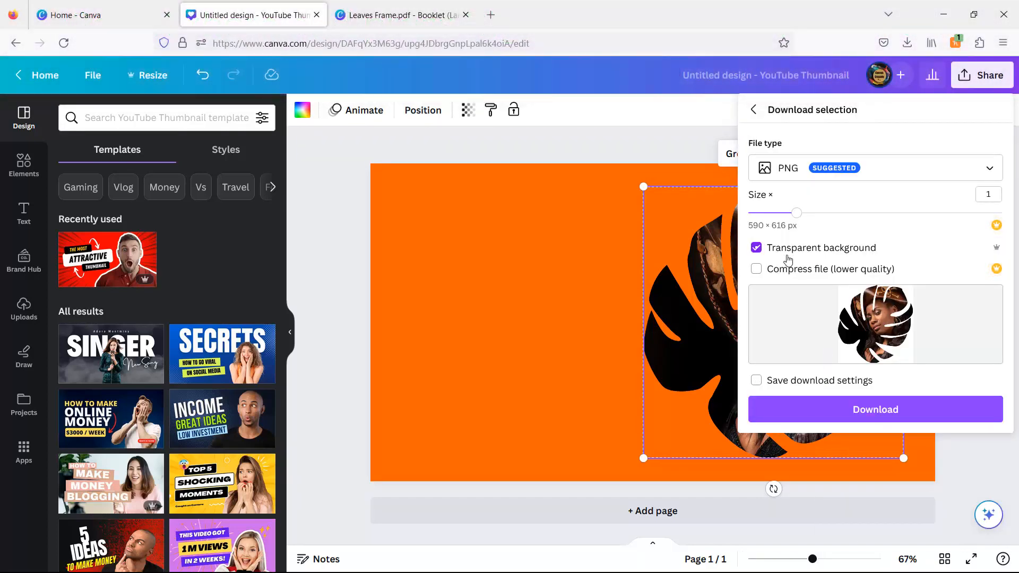
{"action": "left_click", "coordinate": [878, 412]}
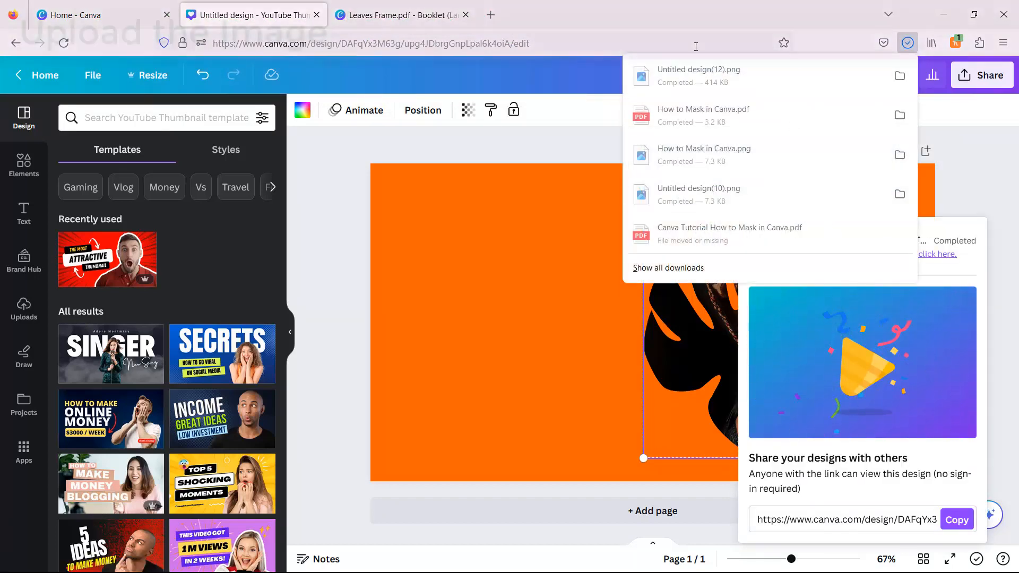
Step: Upload the downloaded leaf PNG to Canva and clear the design title
{"action": "left_click_drag", "start_coordinate": [699, 76], "coordinate": [166, 239]}
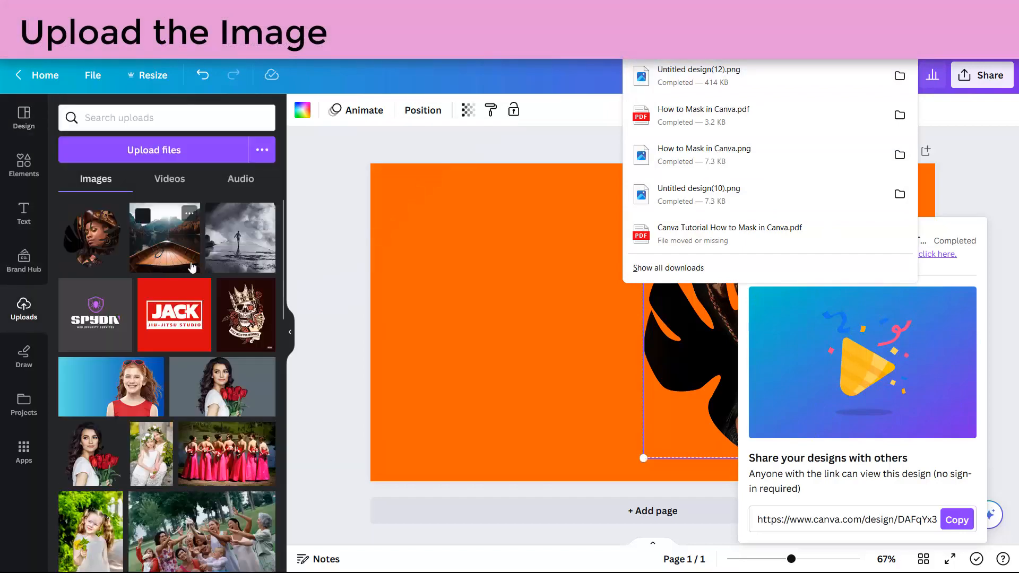
{"action": "left_click", "coordinate": [761, 76]}
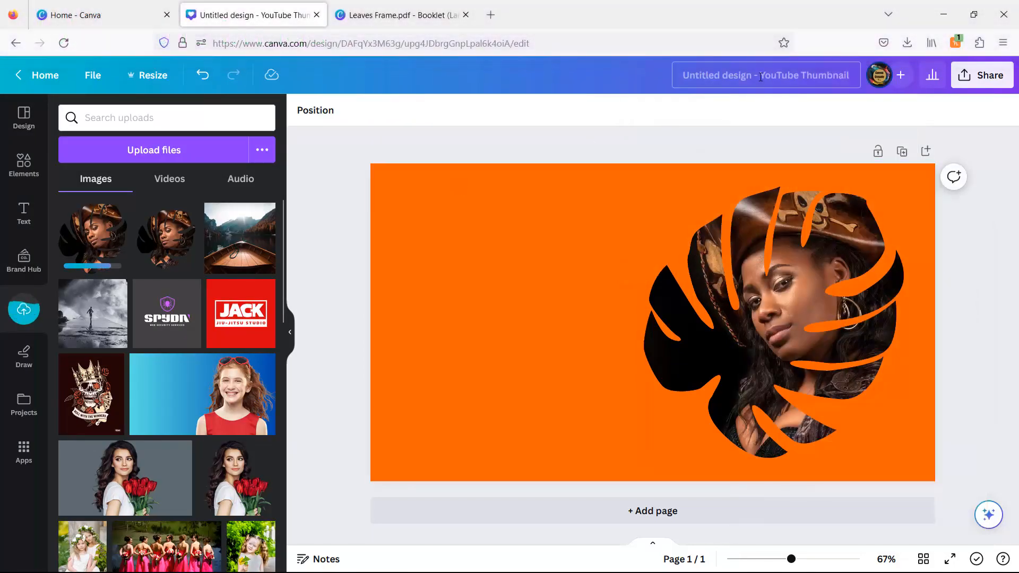
{"action": "key", "text": "BackSpace"}
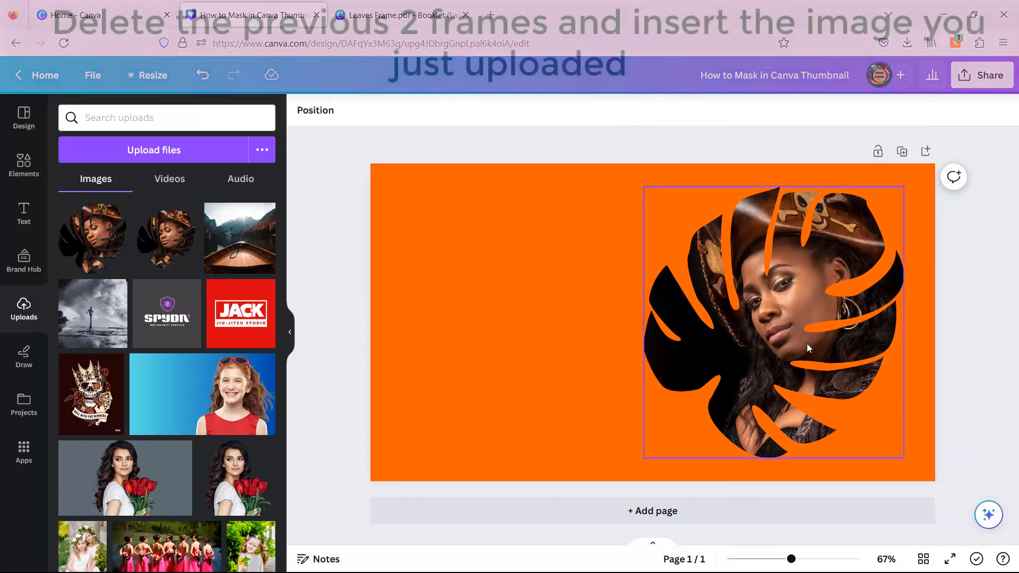
Step: Delete the old leaf frames from the thumbnail
{"action": "left_click", "coordinate": [808, 348]}
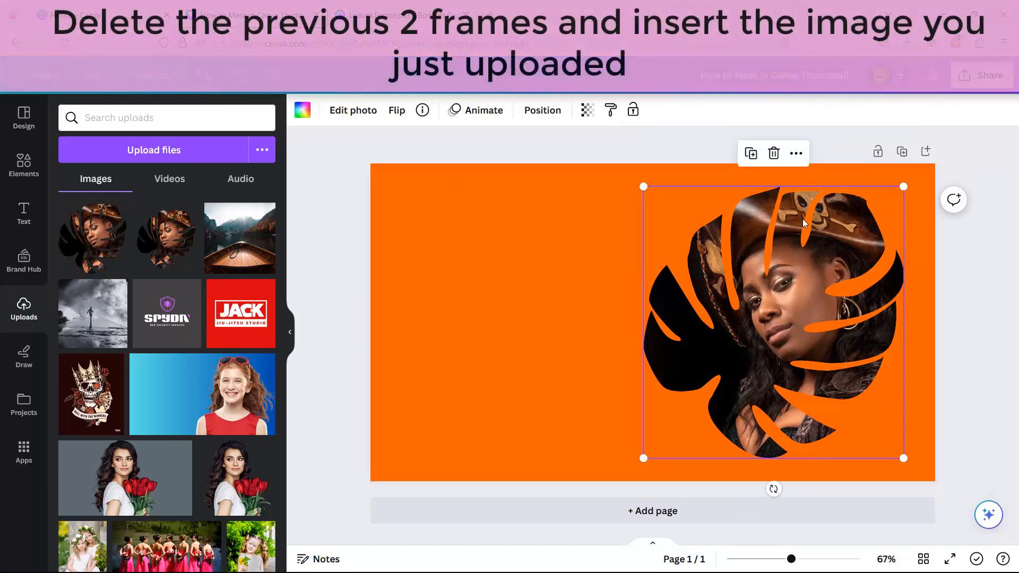
{"action": "left_click", "coordinate": [774, 153]}
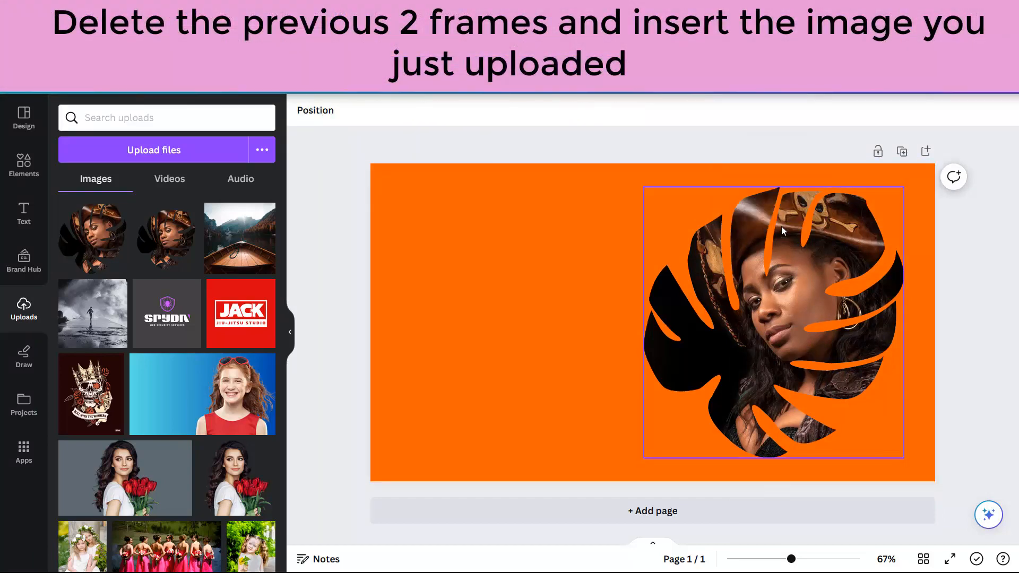
{"action": "left_click", "coordinate": [808, 348]}
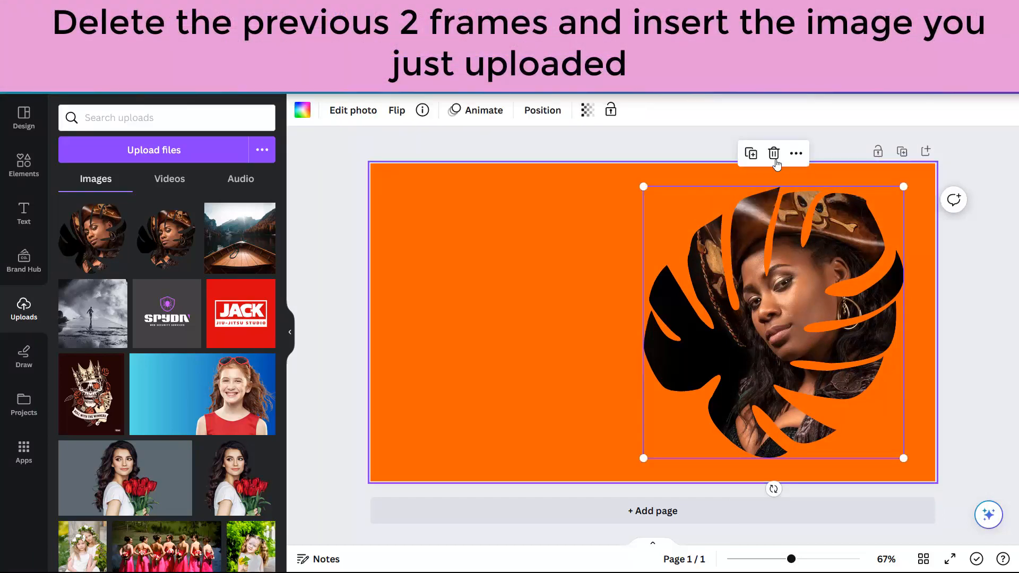
{"action": "left_click", "coordinate": [774, 153]}
{"action": "left_click", "coordinate": [781, 212]}
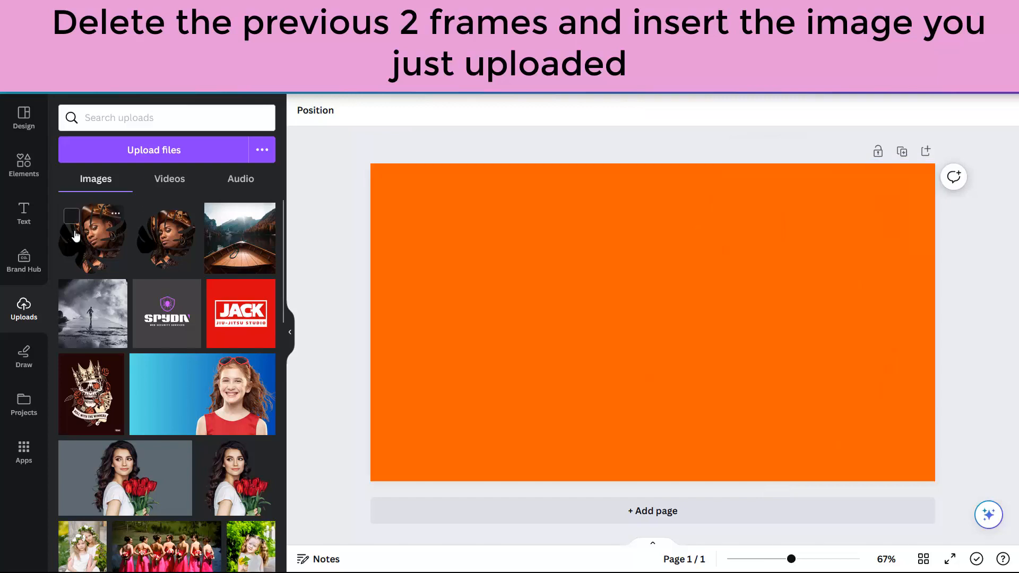
Step: Place the uploaded leaf-masked photo on the right and enlarge it
{"action": "left_click_drag", "start_coordinate": [77, 236], "coordinate": [714, 248]}
{"action": "left_click_drag", "start_coordinate": [862, 402], "coordinate": [894, 431]}
{"action": "left_click_drag", "start_coordinate": [689, 215], "coordinate": [667, 196]}
{"action": "left_click_drag", "start_coordinate": [894, 432], "coordinate": [911, 449]}
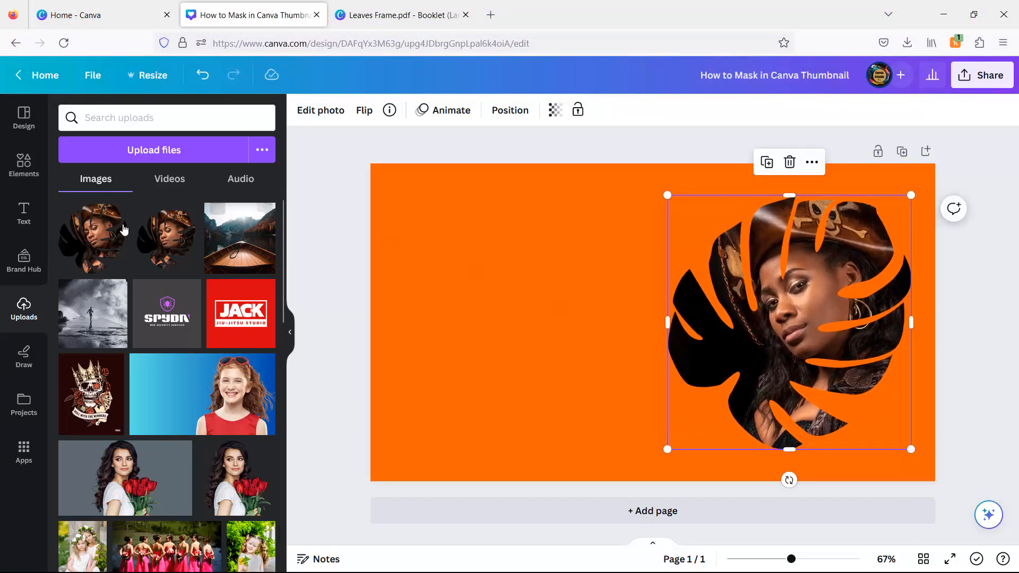
Step: Give the leaf photo a white (#FFFFFF) Glow shadow
{"action": "left_click", "coordinate": [316, 112]}
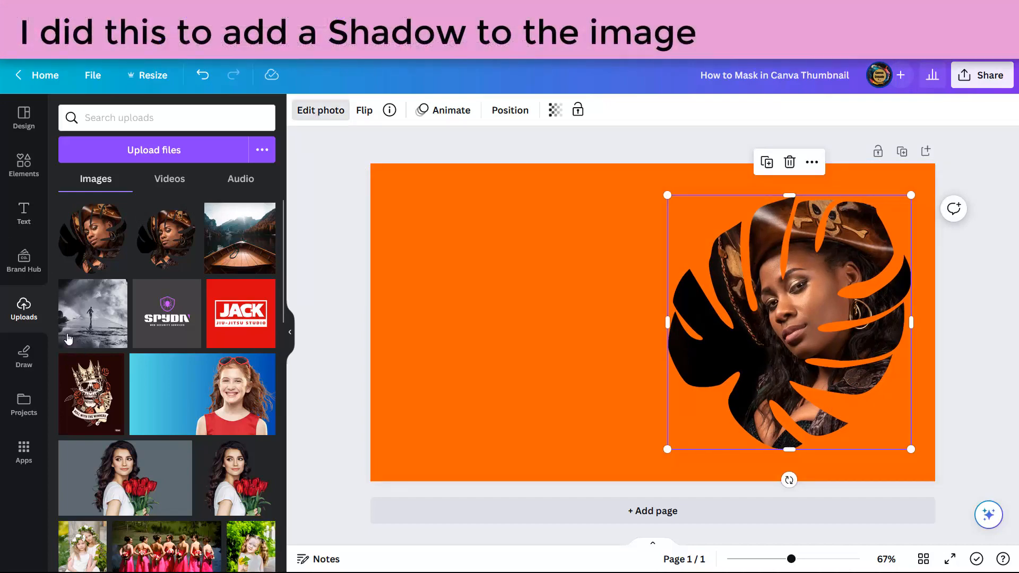
{"action": "left_click", "coordinate": [96, 451]}
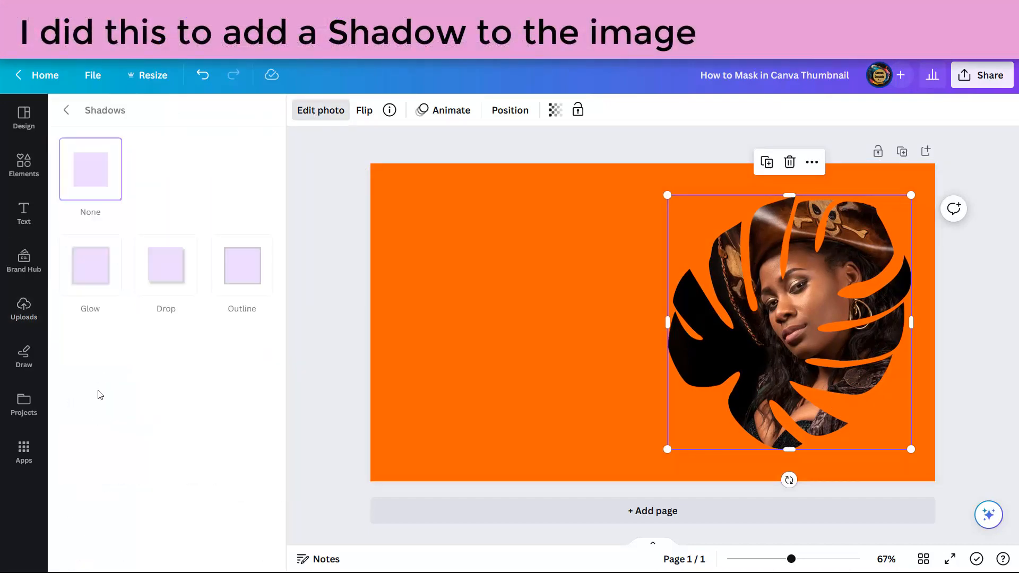
{"action": "left_click", "coordinate": [97, 272]}
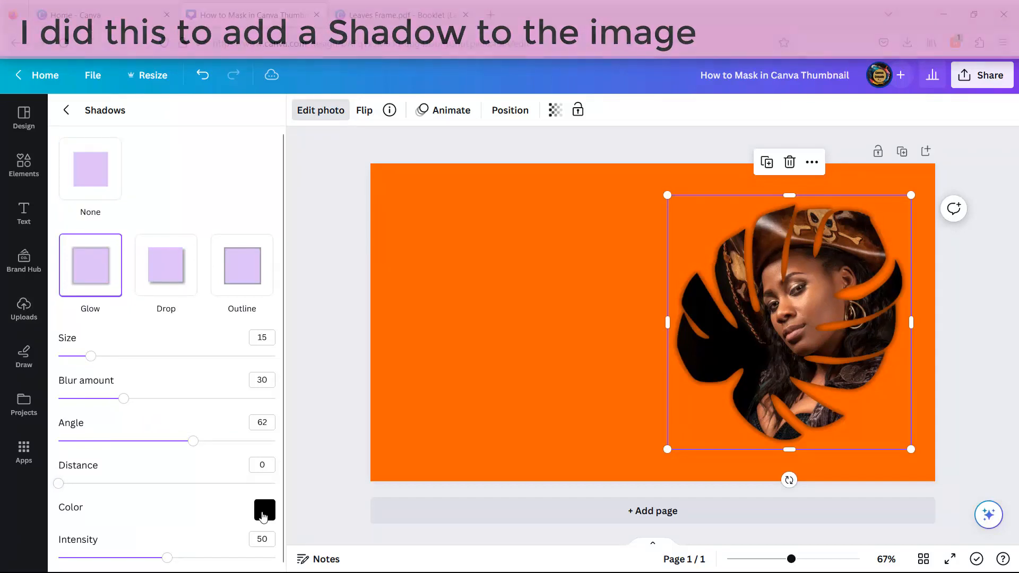
{"action": "left_click", "coordinate": [265, 510]}
{"action": "left_click_drag", "start_coordinate": [272, 434], "coordinate": [262, 361]}
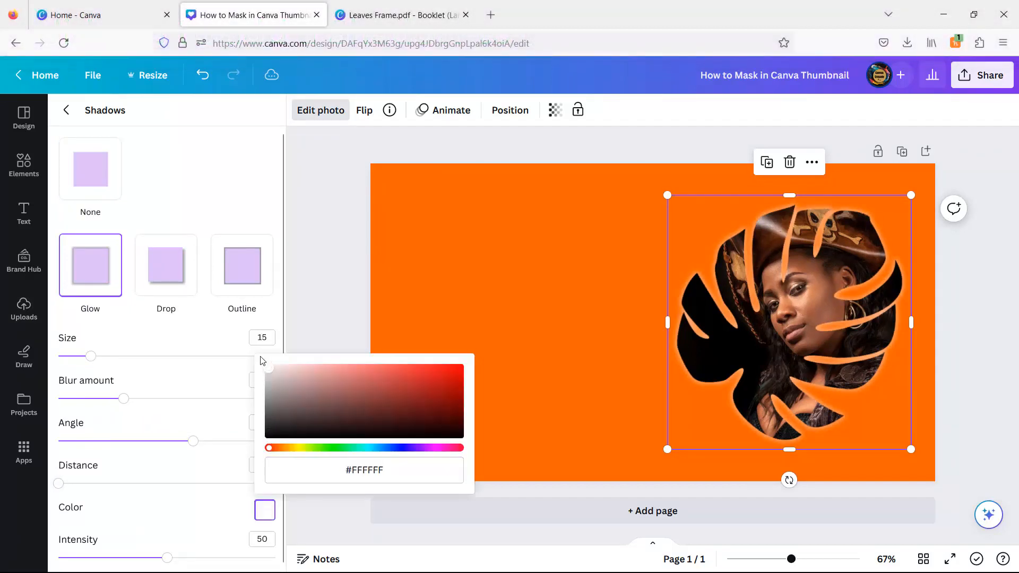
{"action": "left_click", "coordinate": [331, 310]}
Step: Nudge the photo slightly left, add a blank page 2, and browse YouTube thumbnail templates
{"action": "left_click", "coordinate": [330, 310]}
{"action": "left_click_drag", "start_coordinate": [825, 344], "coordinate": [818, 344]}
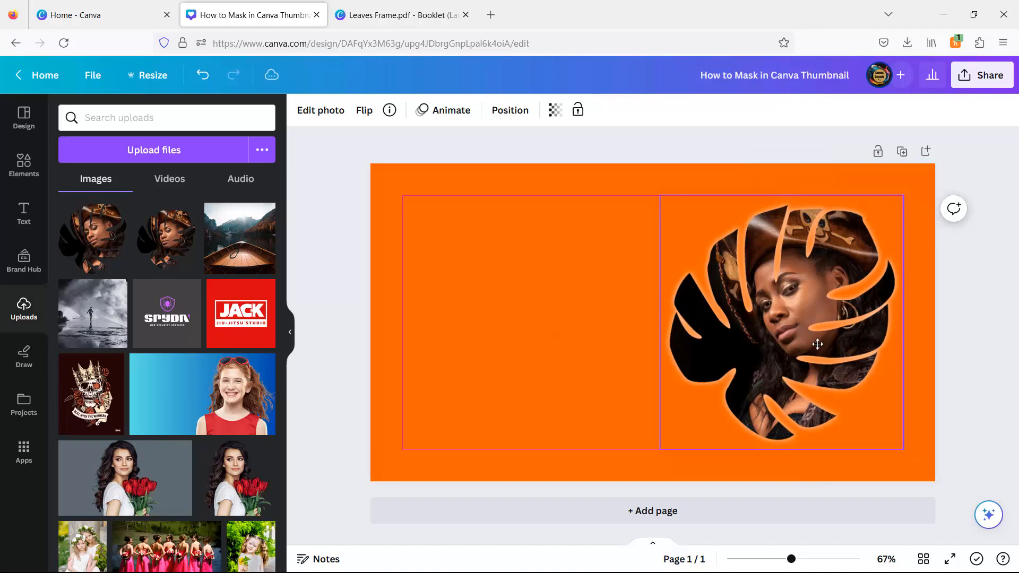
{"action": "left_click", "coordinate": [327, 269]}
{"action": "left_click", "coordinate": [685, 520]}
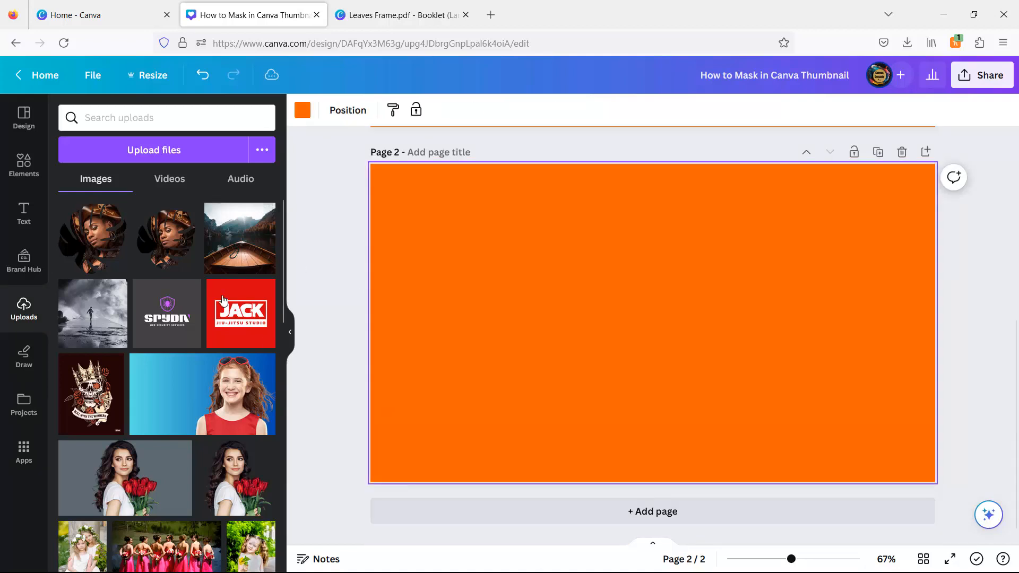
{"action": "left_click", "coordinate": [24, 117]}
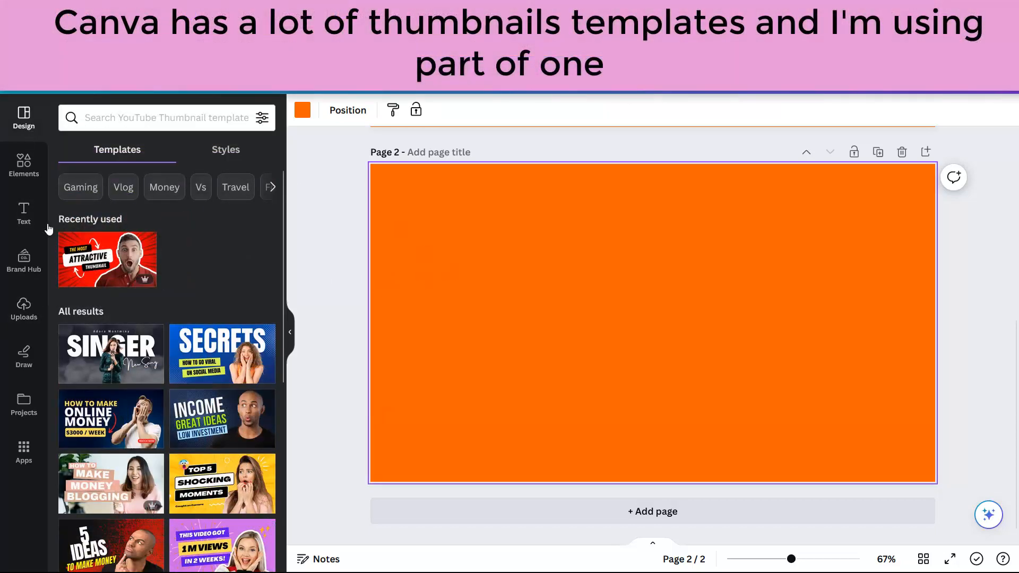
Step: Apply the Most Attractive template to page 2 and paste its THE MOST / ATTRACTIVE labels, shrunk, onto page 1
{"action": "left_click", "coordinate": [87, 255]}
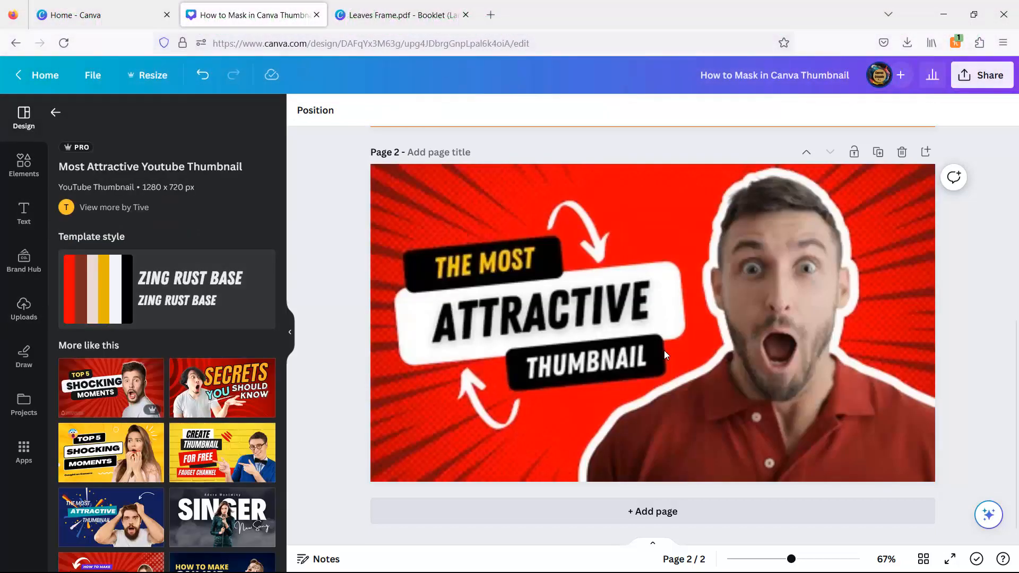
{"action": "left_click", "coordinate": [665, 351]}
{"action": "left_click_drag", "start_coordinate": [317, 247], "coordinate": [441, 344]}
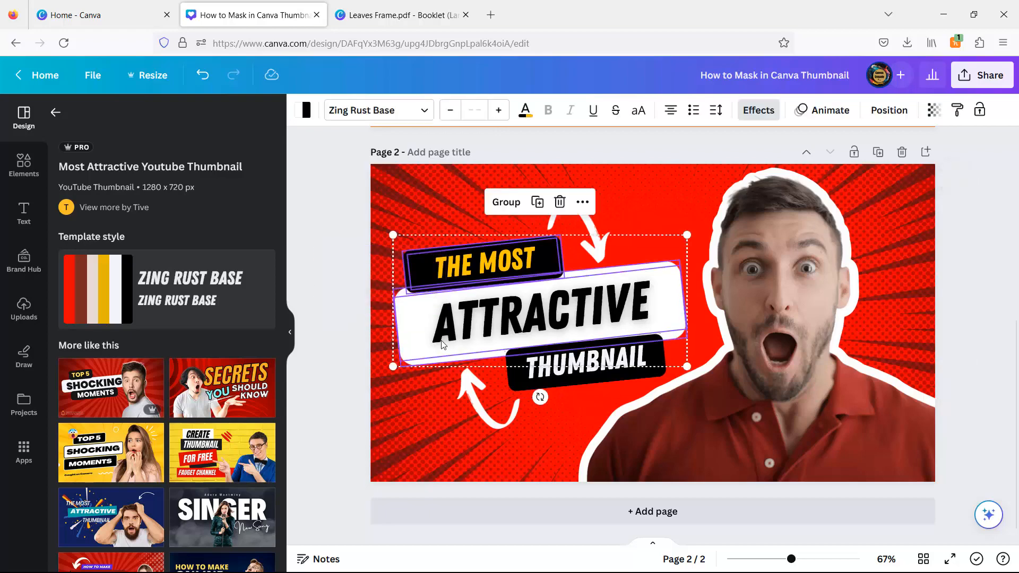
{"action": "scroll", "coordinate": [456, 308], "scroll_direction": "up", "scroll_amount": 5}
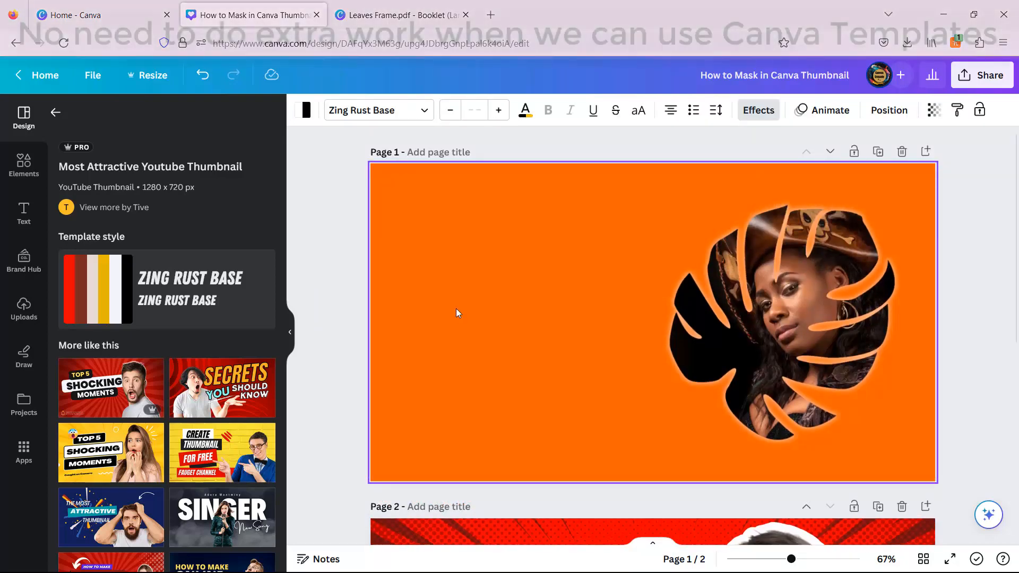
{"action": "key", "text": "ctrl+v"}
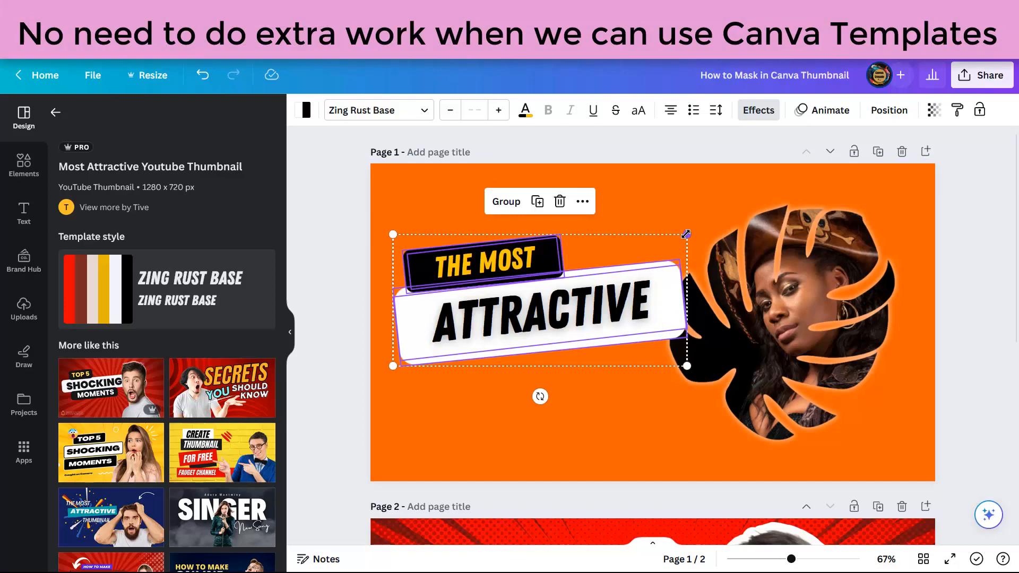
{"action": "left_click_drag", "start_coordinate": [687, 234], "coordinate": [618, 255]}
{"action": "left_click", "coordinate": [351, 249]}
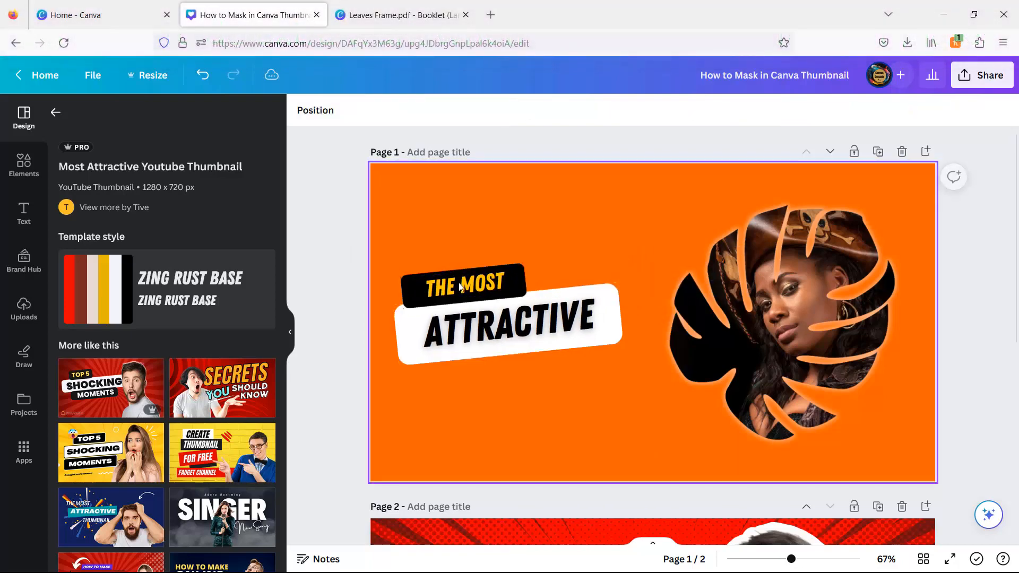
Step: Replace 'THE MOST' with 'HOW TO' and 'ATTRACTIVE' with 'MASK' in the page 1 label
{"action": "left_click", "coordinate": [462, 282]}
{"action": "double_click", "coordinate": [462, 283]}
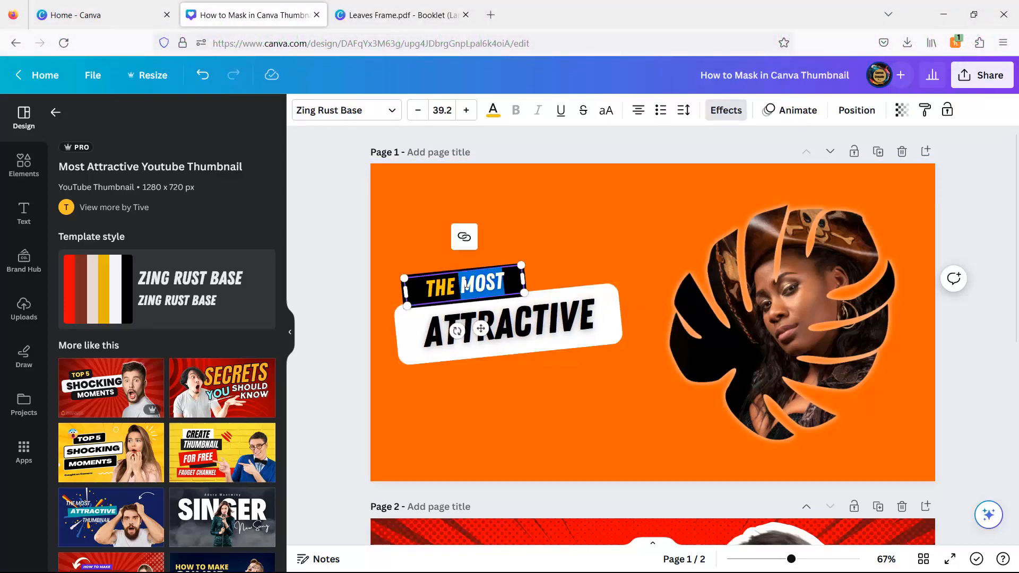
{"action": "key", "text": "BackSpace"}
{"action": "key", "text": "BackSpace"}
{"action": "key", "text": "BackSpace"}
{"action": "key", "text": "BackSpace"}
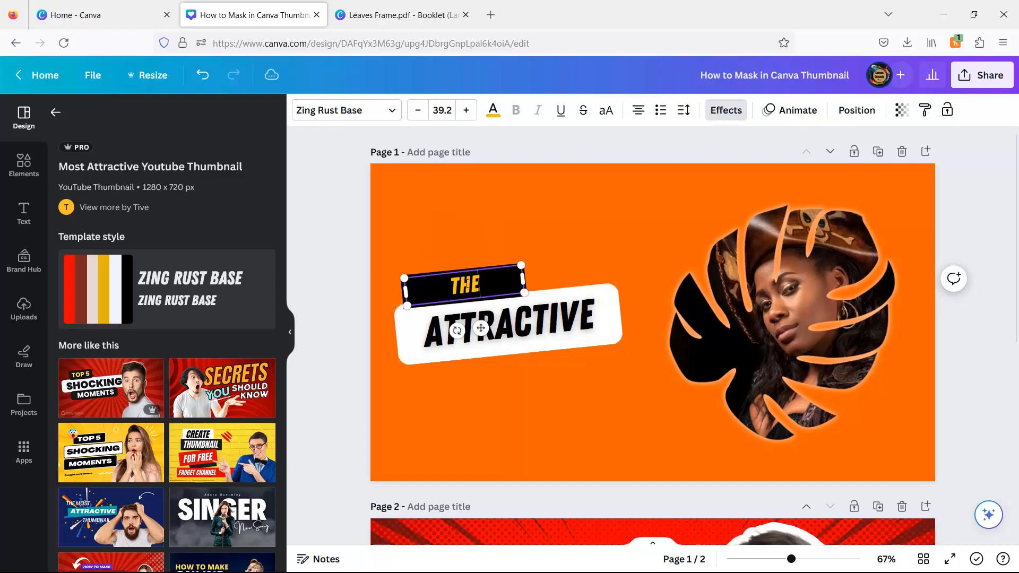
{"action": "type", "text": "HOW"}
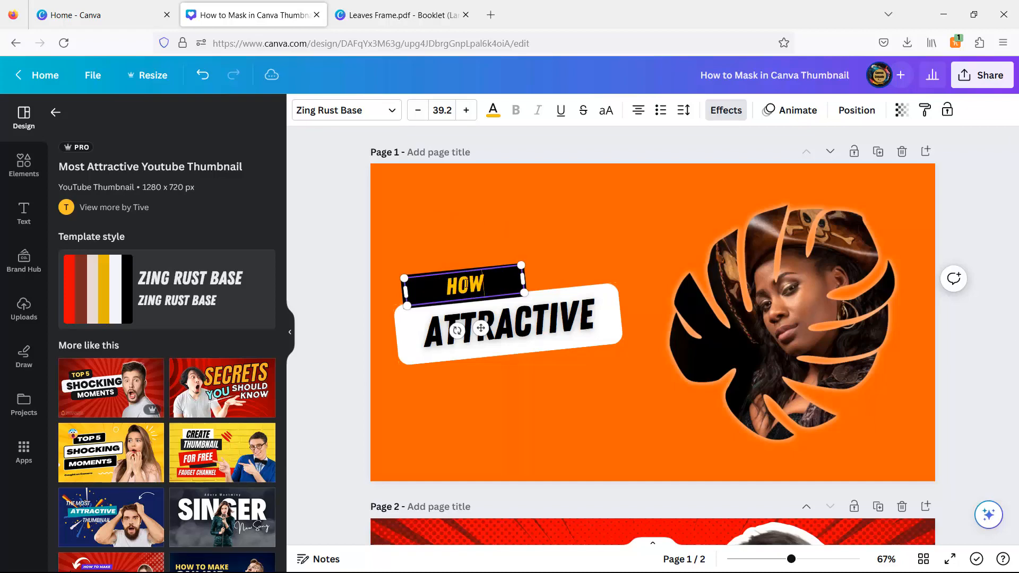
{"action": "type", "text": " TO"}
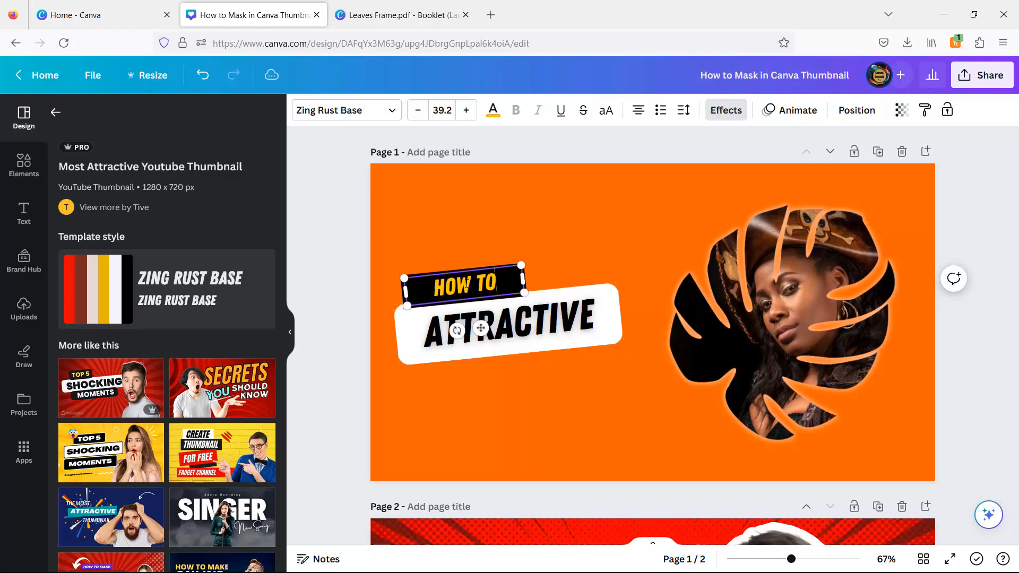
{"action": "left_click", "coordinate": [510, 325]}
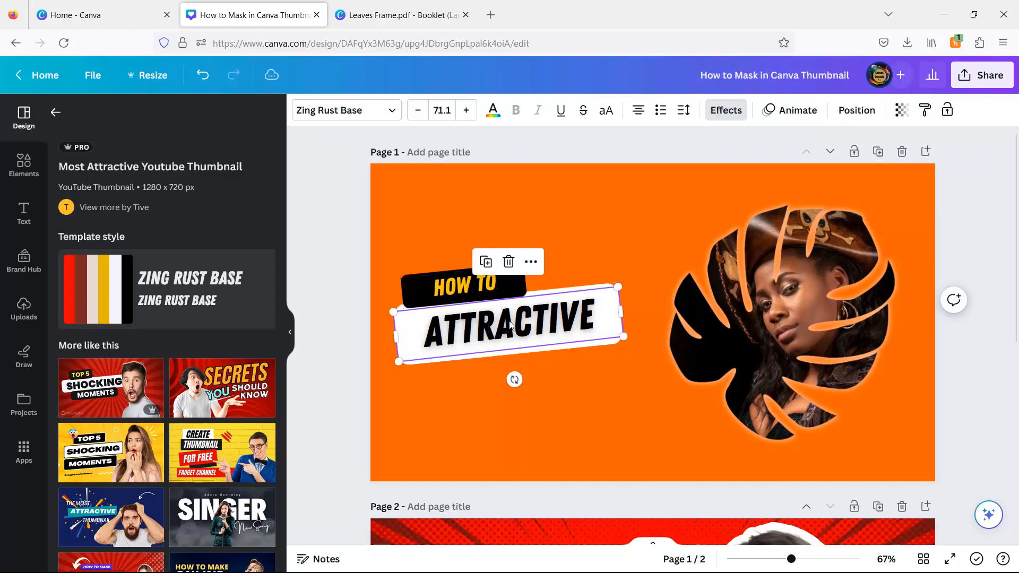
{"action": "double_click", "coordinate": [510, 325]}
{"action": "type", "text": "MASK"}
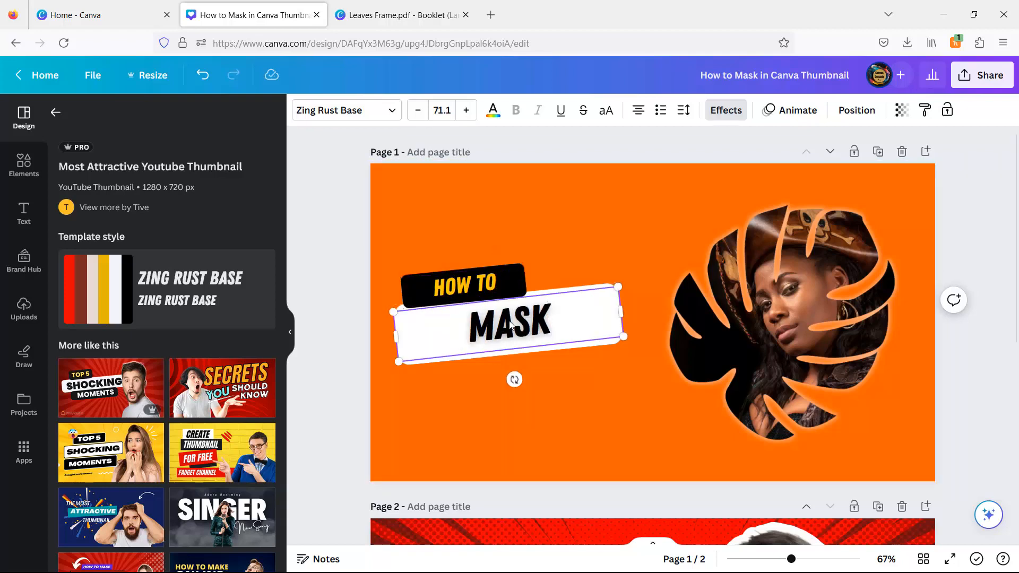
{"action": "left_click", "coordinate": [662, 230]}
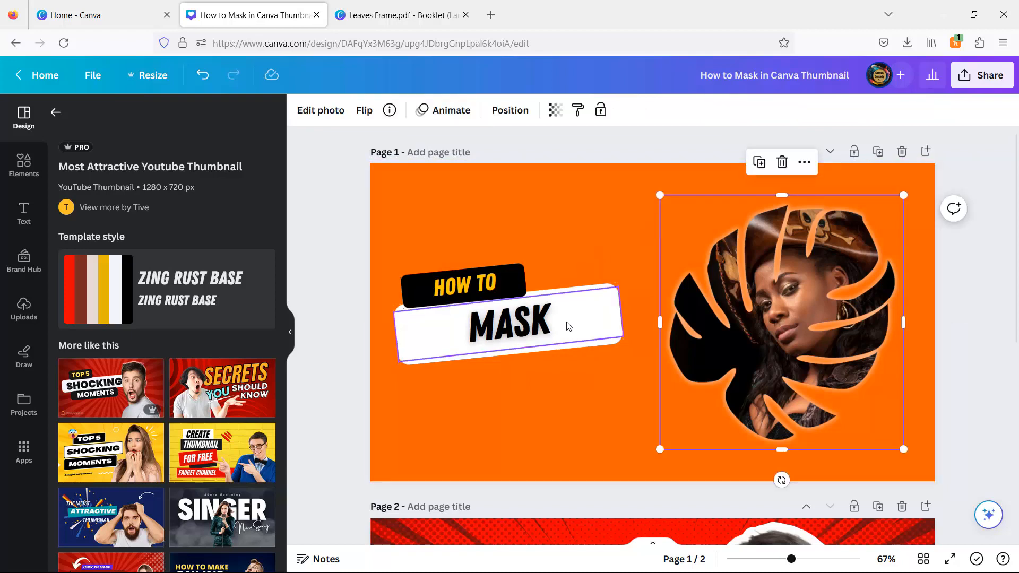
Step: Try shrinking the whole MASK label, then undo the resize
{"action": "left_click_drag", "start_coordinate": [568, 265], "coordinate": [582, 294]}
{"action": "left_click_drag", "start_coordinate": [624, 366], "coordinate": [603, 372]}
{"action": "left_click", "coordinate": [207, 81]}
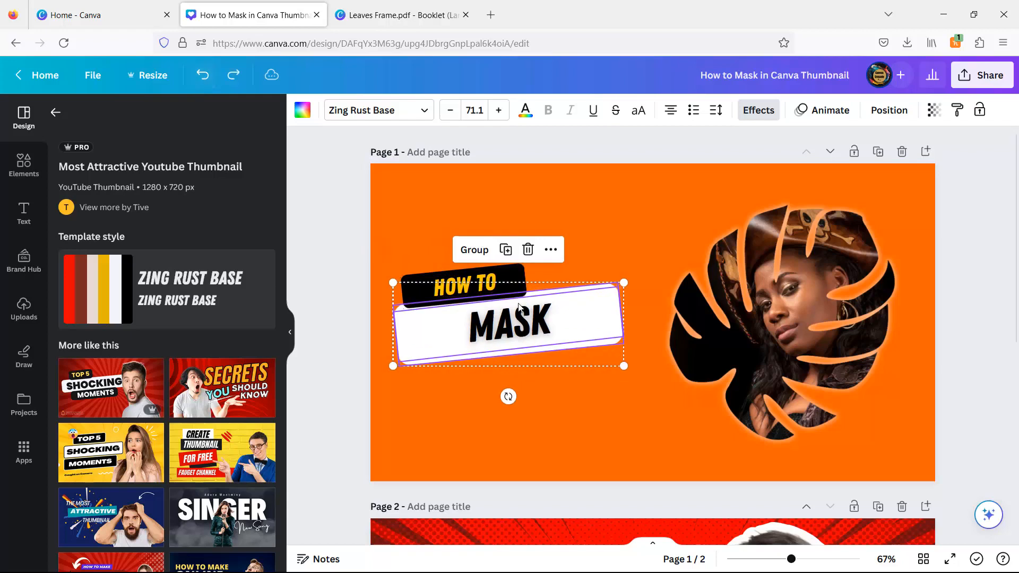
{"action": "left_click", "coordinate": [638, 247]}
Step: Narrow the MASK text box and its white banner to fit the word
{"action": "left_click", "coordinate": [605, 336]}
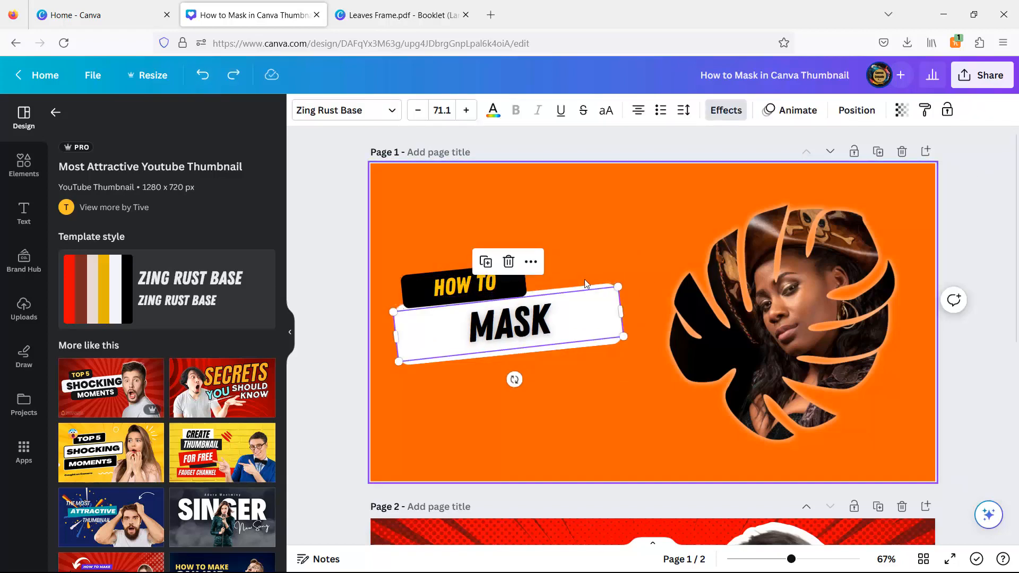
{"action": "left_click_drag", "start_coordinate": [621, 311], "coordinate": [563, 320]}
{"action": "left_click", "coordinate": [612, 320]}
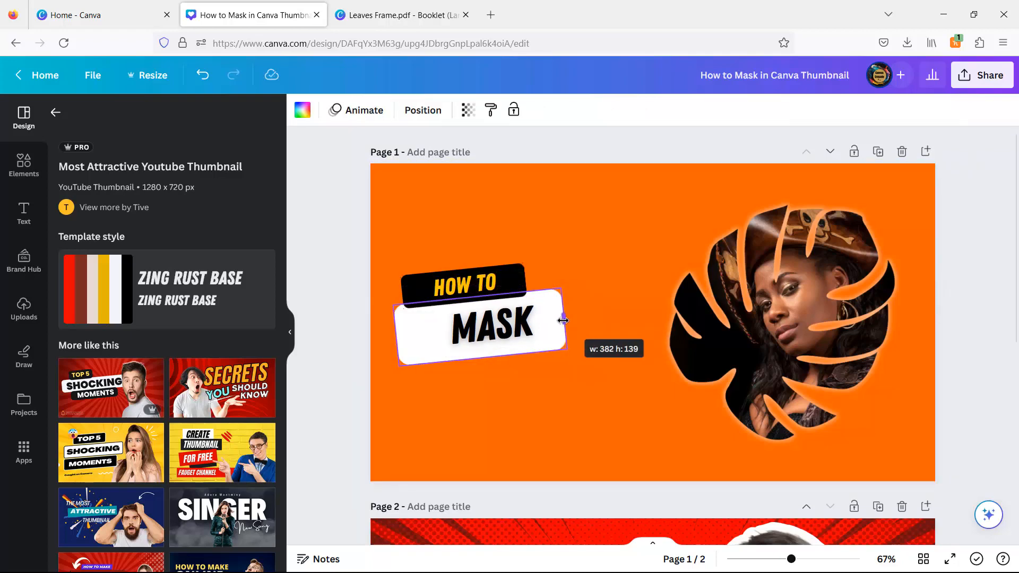
{"action": "left_click", "coordinate": [534, 315]}
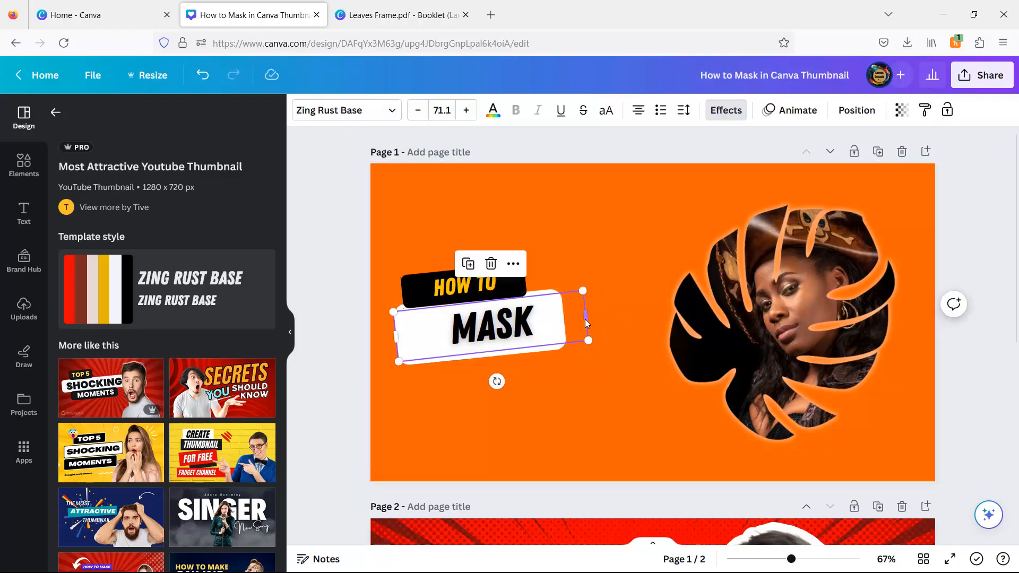
{"action": "left_click_drag", "start_coordinate": [587, 319], "coordinate": [559, 321]}
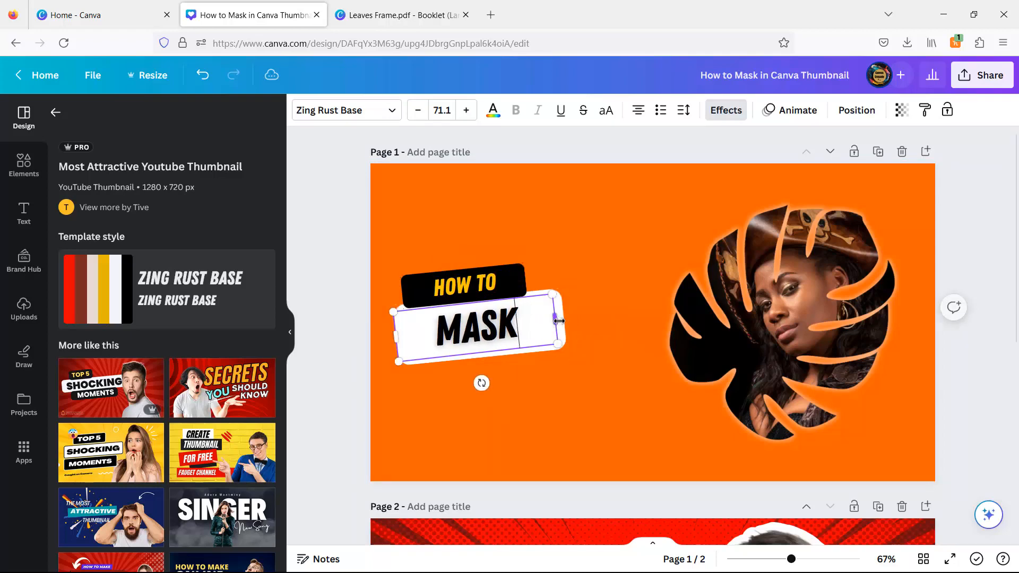
{"action": "left_click", "coordinate": [604, 288]}
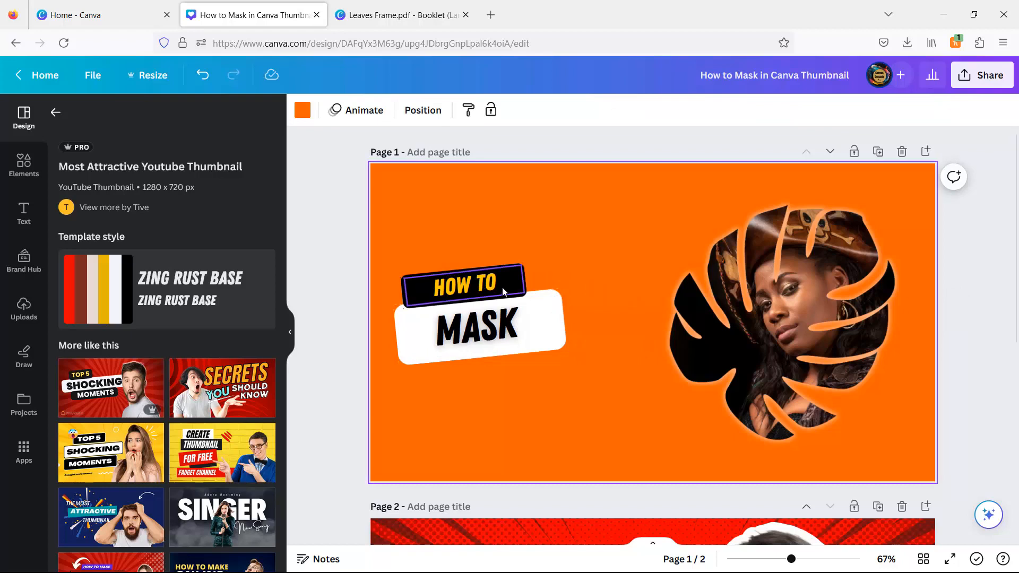
{"action": "left_click_drag", "start_coordinate": [342, 278], "coordinate": [443, 296]}
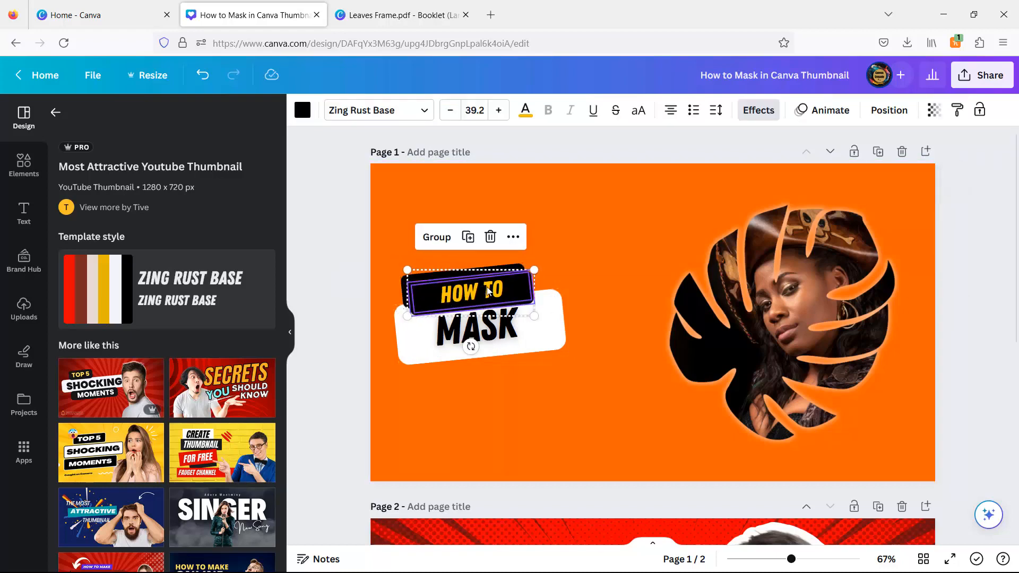
Step: Duplicate the HOW TO label below MASK and change its text to 'IN CANVA'
{"action": "left_click", "coordinate": [461, 230]}
{"action": "left_click_drag", "start_coordinate": [467, 331], "coordinate": [551, 360]}
{"action": "left_click", "coordinate": [352, 337]}
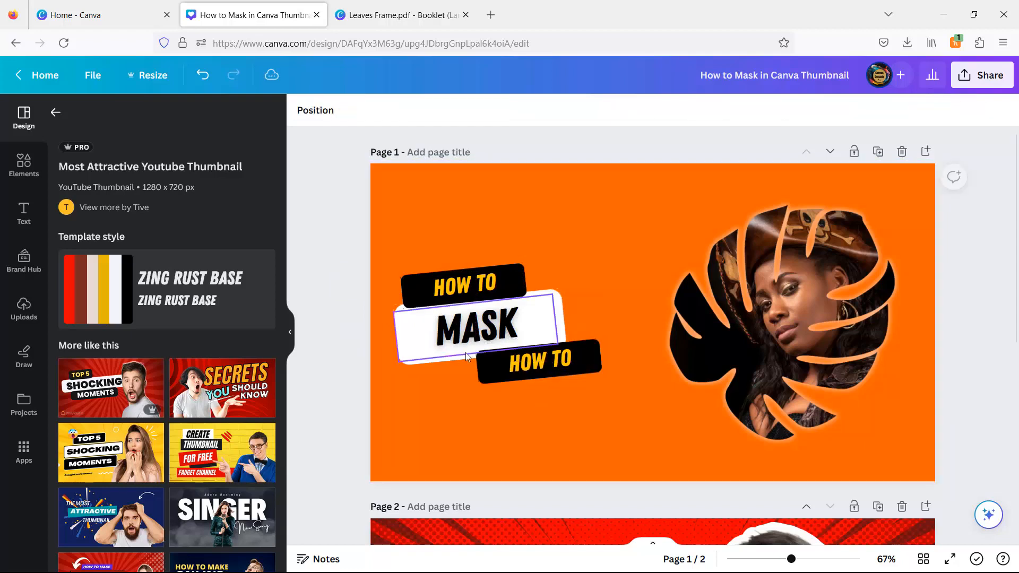
{"action": "double_click", "coordinate": [541, 367]}
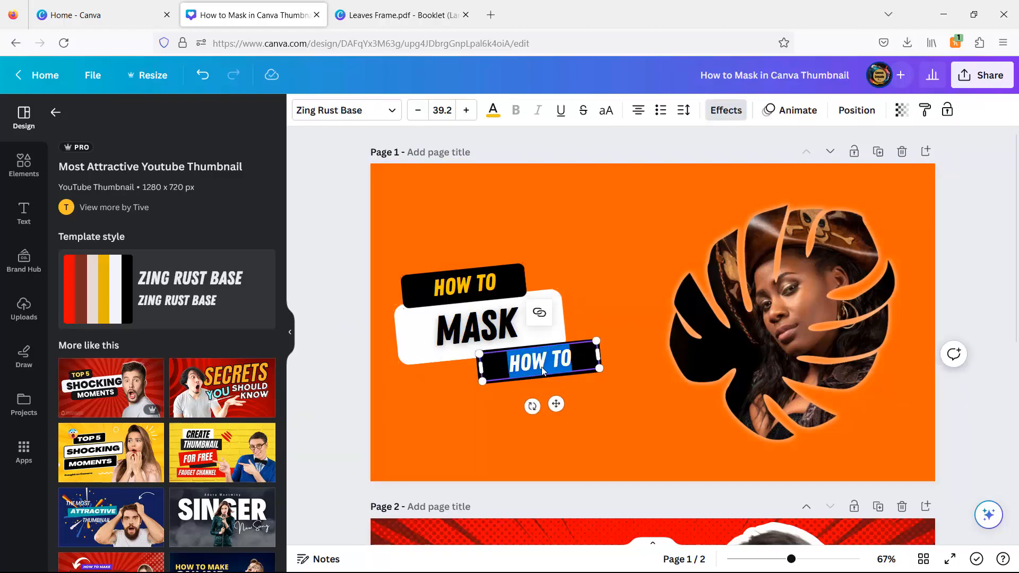
{"action": "type", "text": "IN CANVA"}
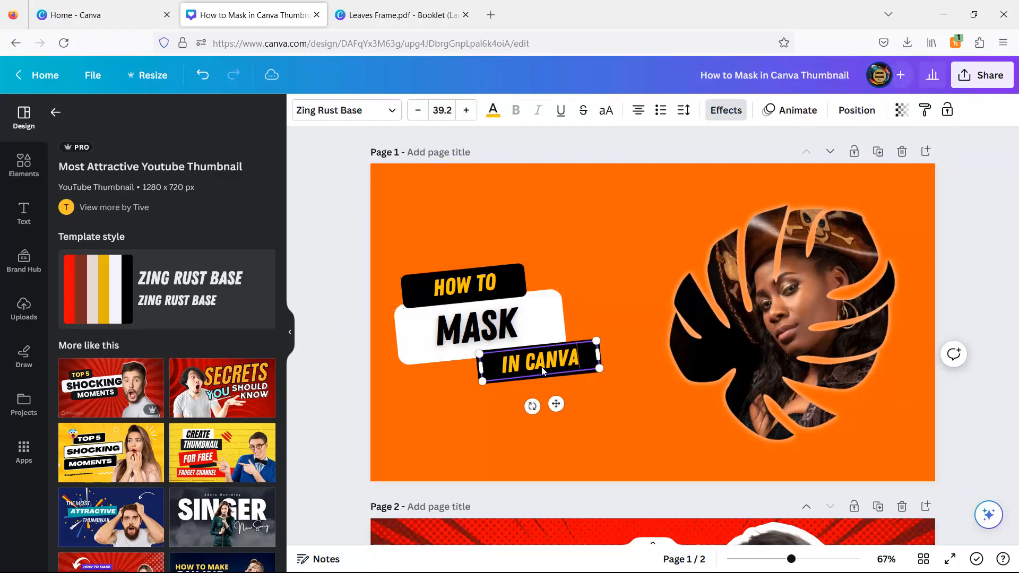
{"action": "left_click", "coordinate": [310, 171]}
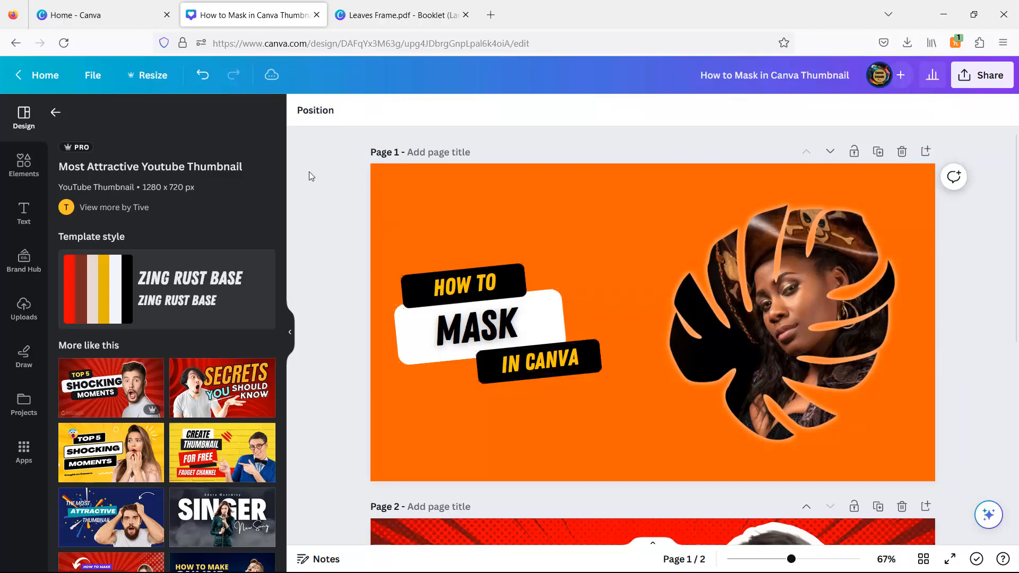
Step: Reposition the IN CANVA label to overlap the lower right of the MASK box
{"action": "left_click_drag", "start_coordinate": [330, 268], "coordinate": [302, 237]}
{"action": "left_click", "coordinate": [582, 361]}
{"action": "left_click", "coordinate": [342, 290]}
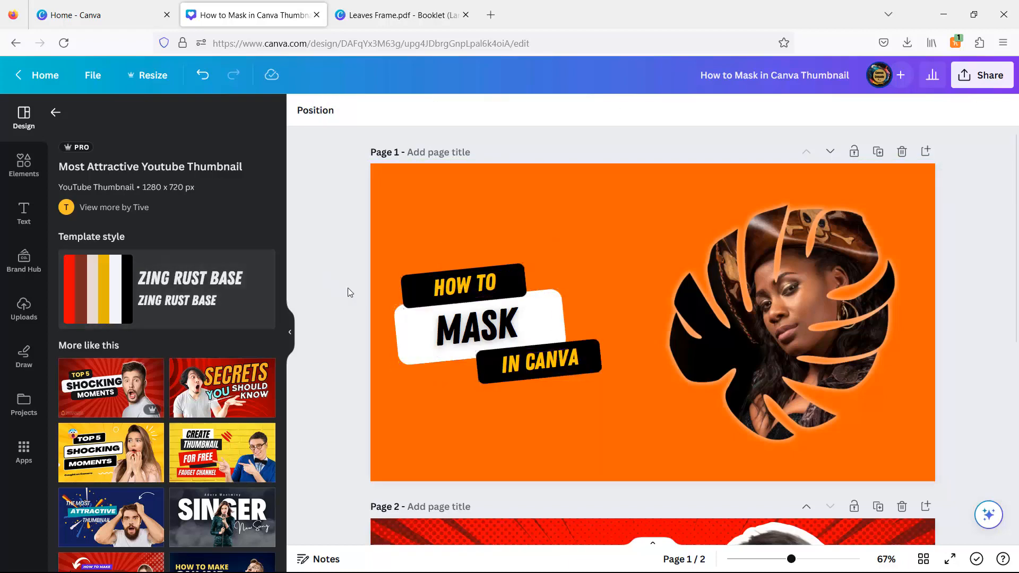
{"action": "left_click_drag", "start_coordinate": [442, 391], "coordinate": [524, 369]}
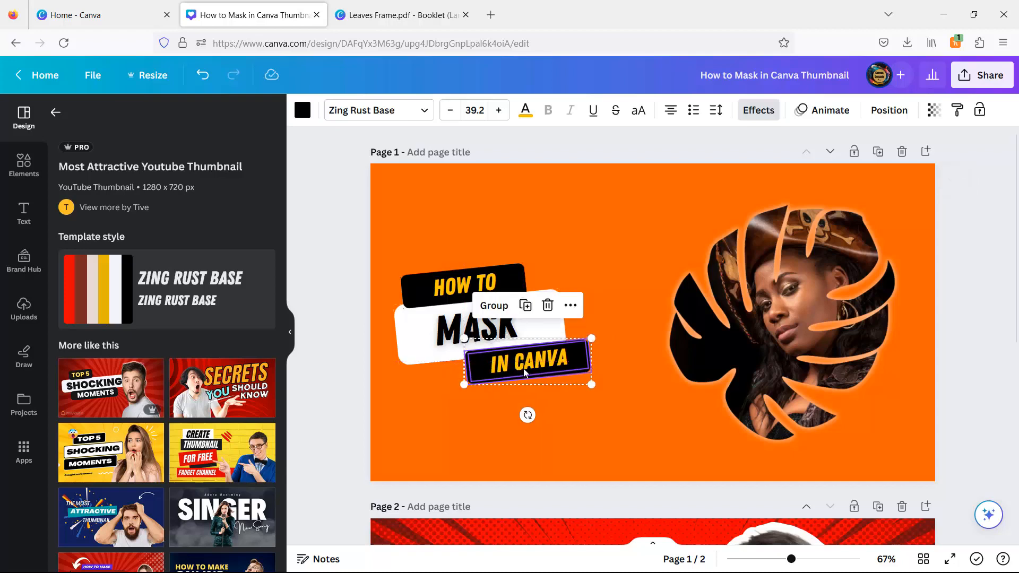
{"action": "left_click", "coordinate": [325, 339]}
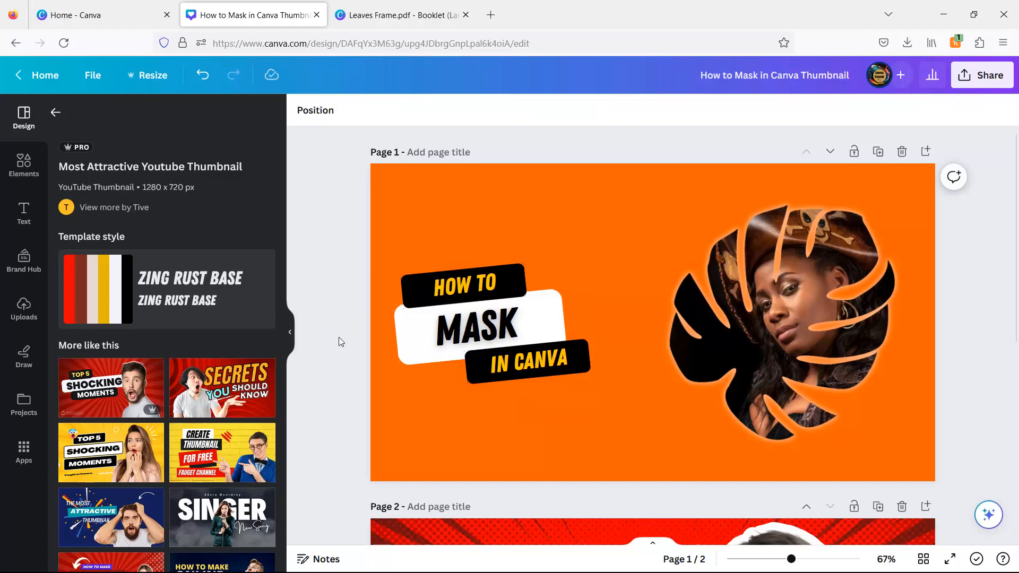
Step: Insert the round Canva logo from Elements, shrunk and tilted into the top-left corner
{"action": "left_click", "coordinate": [11, 175]}
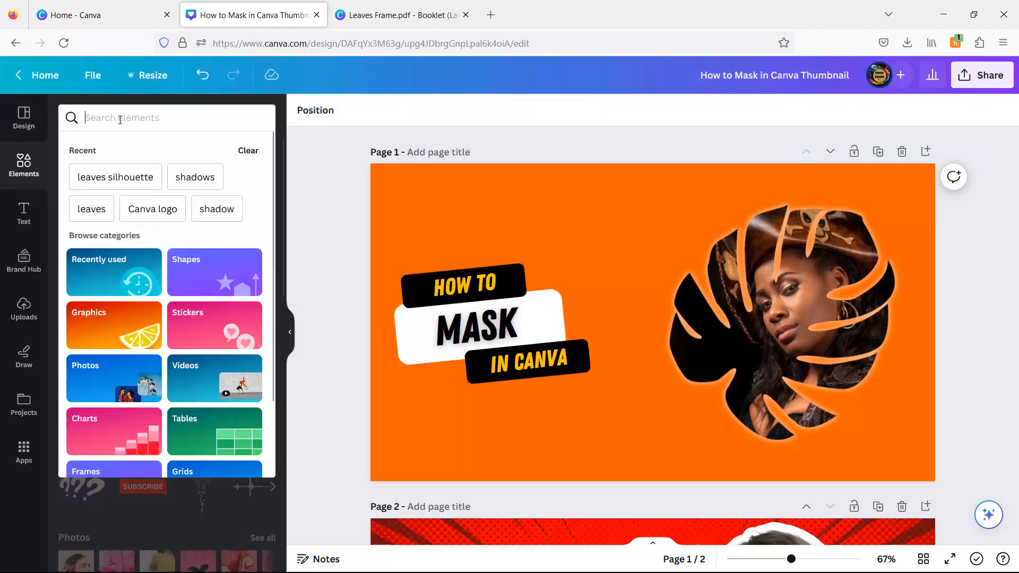
{"action": "left_click", "coordinate": [152, 209]}
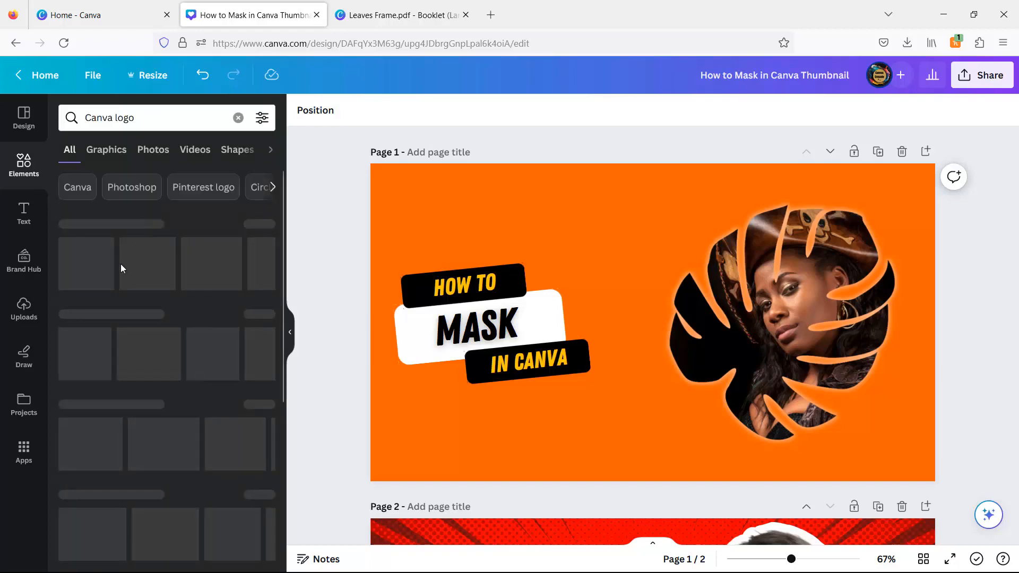
{"action": "left_click", "coordinate": [87, 373]}
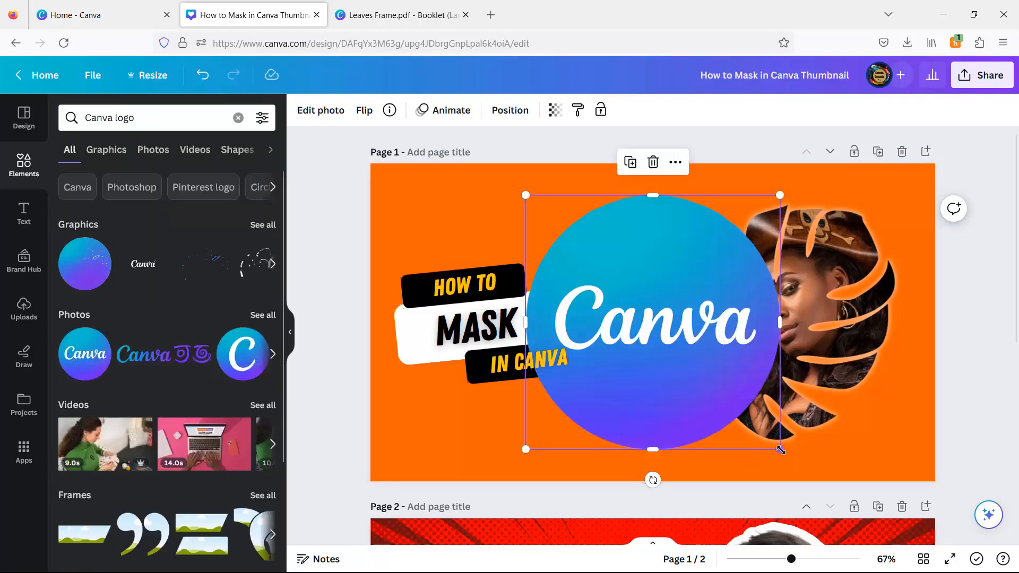
{"action": "left_click_drag", "start_coordinate": [779, 448], "coordinate": [469, 154]}
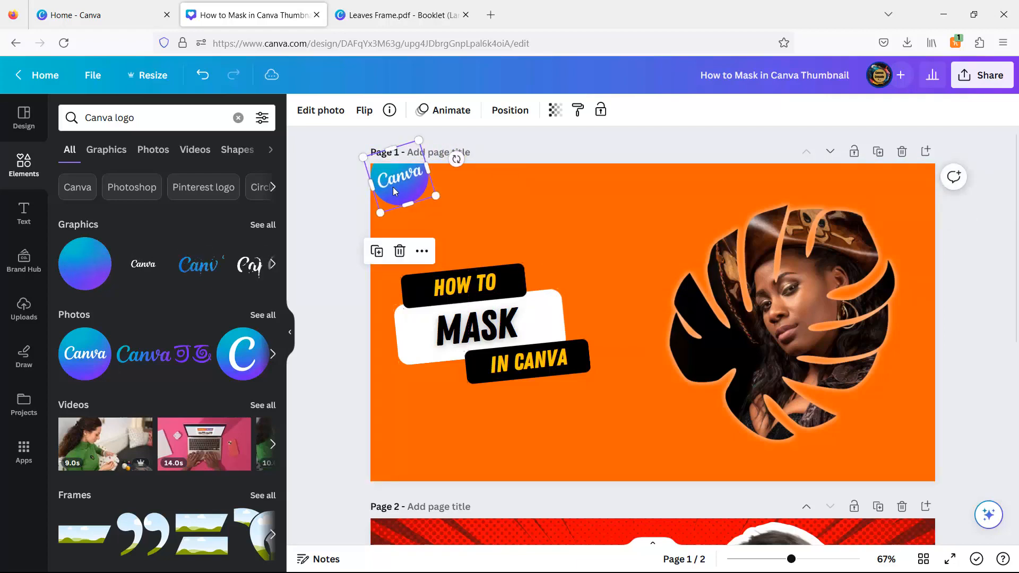
{"action": "left_click_drag", "start_coordinate": [411, 186], "coordinate": [405, 188]}
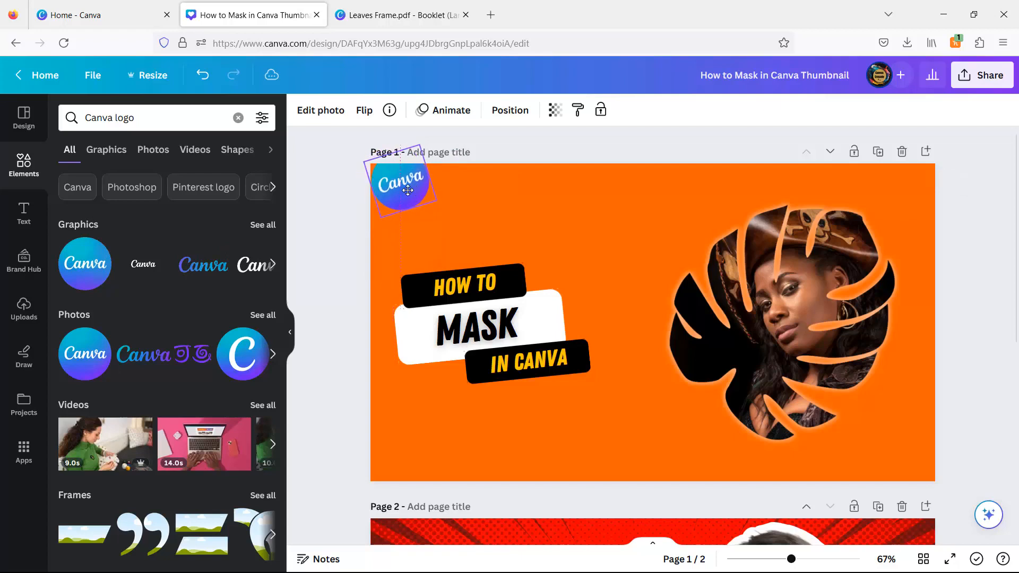
Step: Give the Canva logo a drop shadow, then enlarge the three title texts together
{"action": "left_click", "coordinate": [321, 110]}
{"action": "left_click", "coordinate": [89, 450]}
{"action": "left_click", "coordinate": [166, 266]}
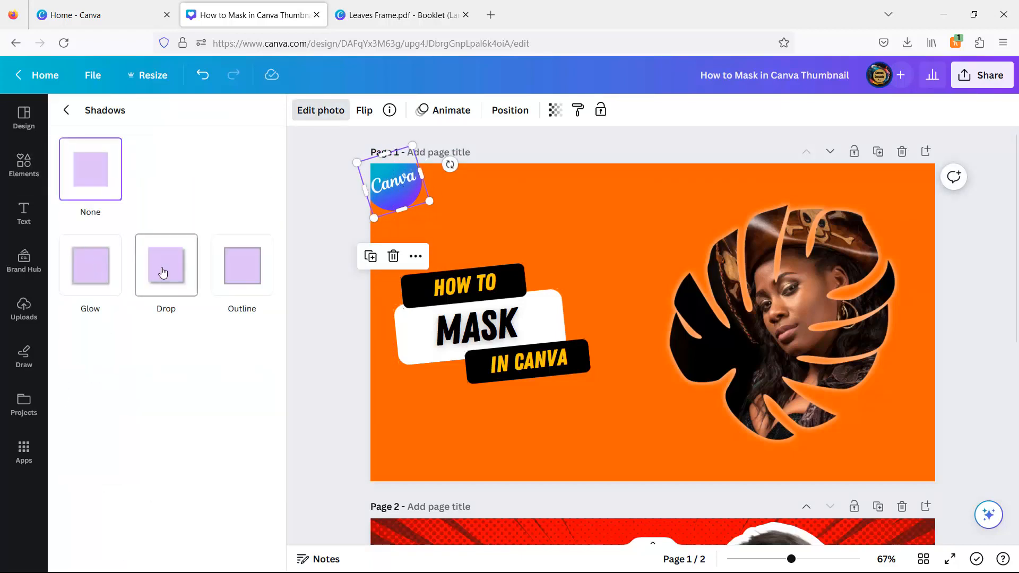
{"action": "left_click", "coordinate": [346, 301]}
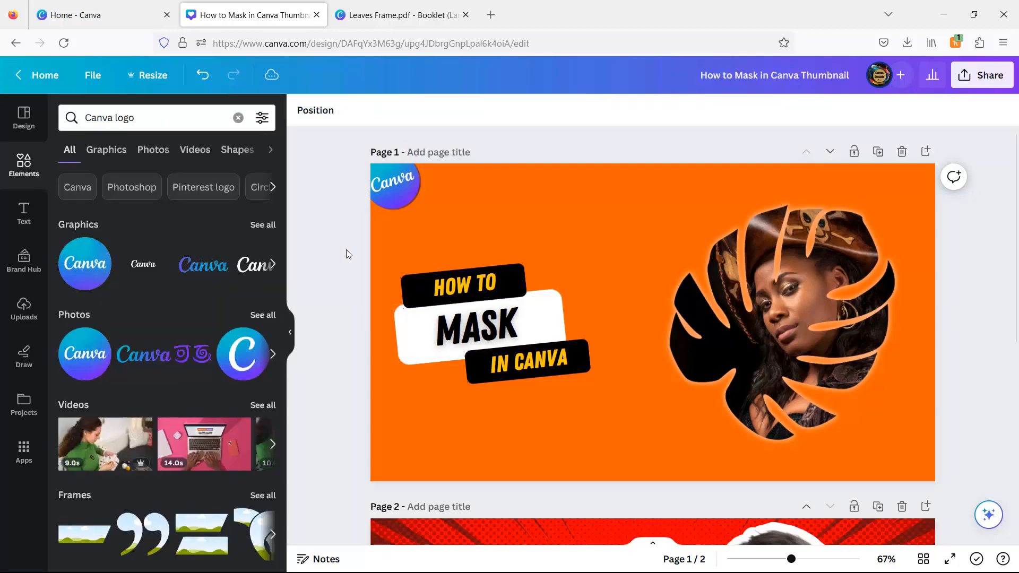
{"action": "left_click_drag", "start_coordinate": [347, 254], "coordinate": [633, 405]}
Step: Nudge the enlarged title into place and recolour HOW TO and IN CANVA orange
{"action": "left_click_drag", "start_coordinate": [527, 341], "coordinate": [527, 331]}
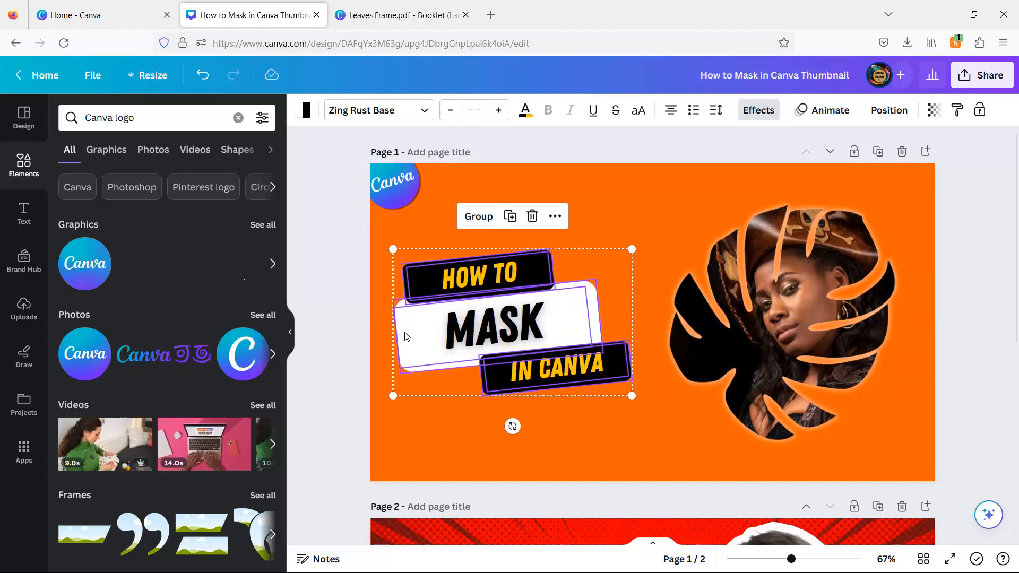
{"action": "left_click", "coordinate": [342, 311]}
{"action": "left_click", "coordinate": [477, 275]}
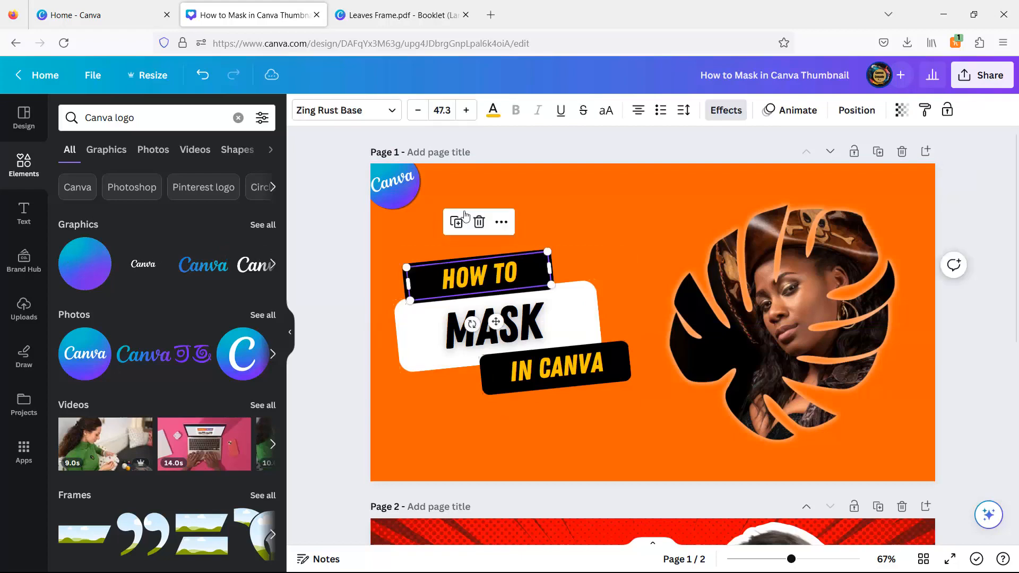
{"action": "left_click", "coordinate": [493, 110]}
{"action": "left_click", "coordinate": [185, 190]}
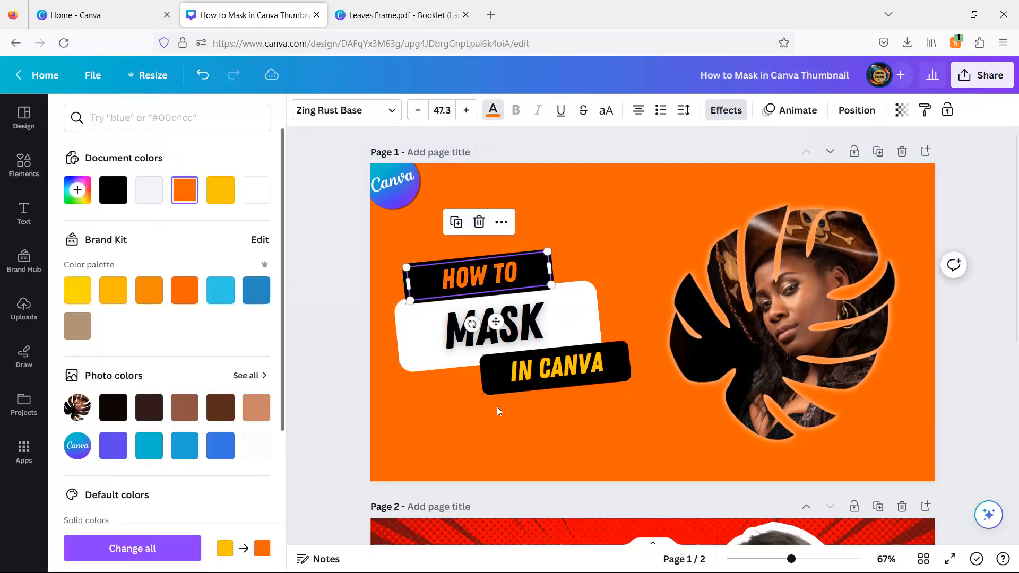
{"action": "left_click", "coordinate": [572, 366]}
{"action": "left_click", "coordinate": [184, 189]}
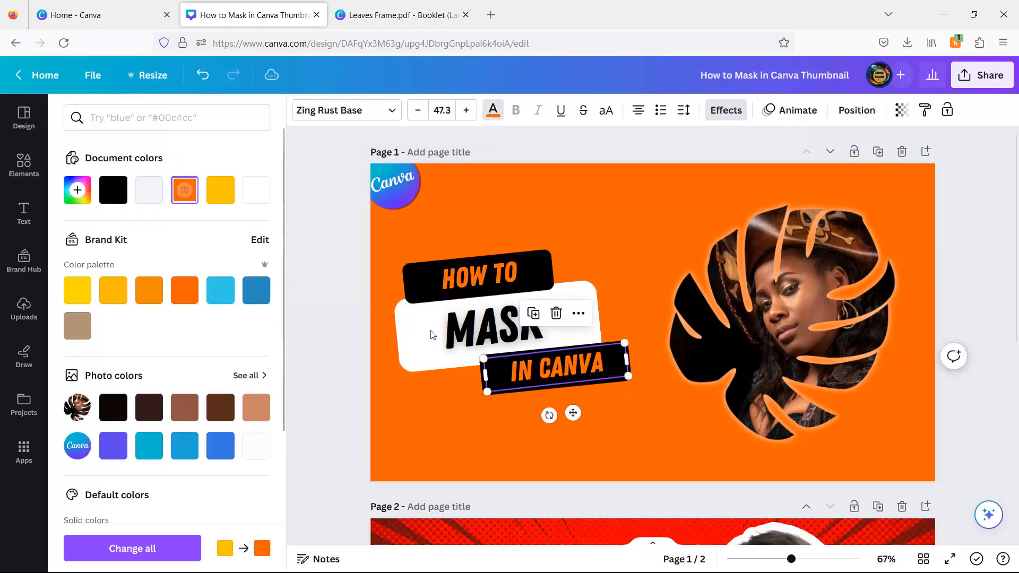
{"action": "left_click", "coordinate": [336, 285]}
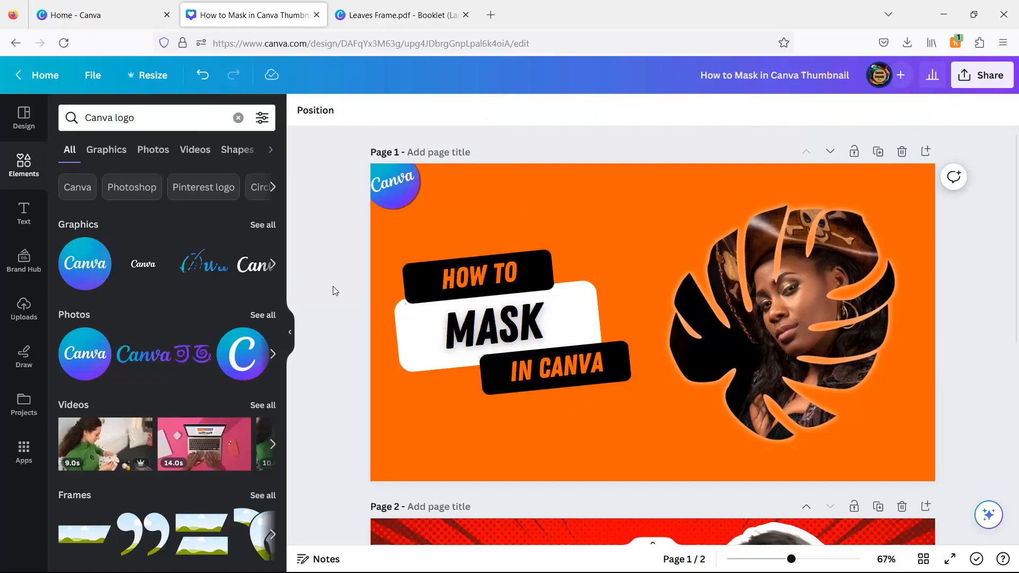
{"action": "left_click", "coordinate": [783, 350]}
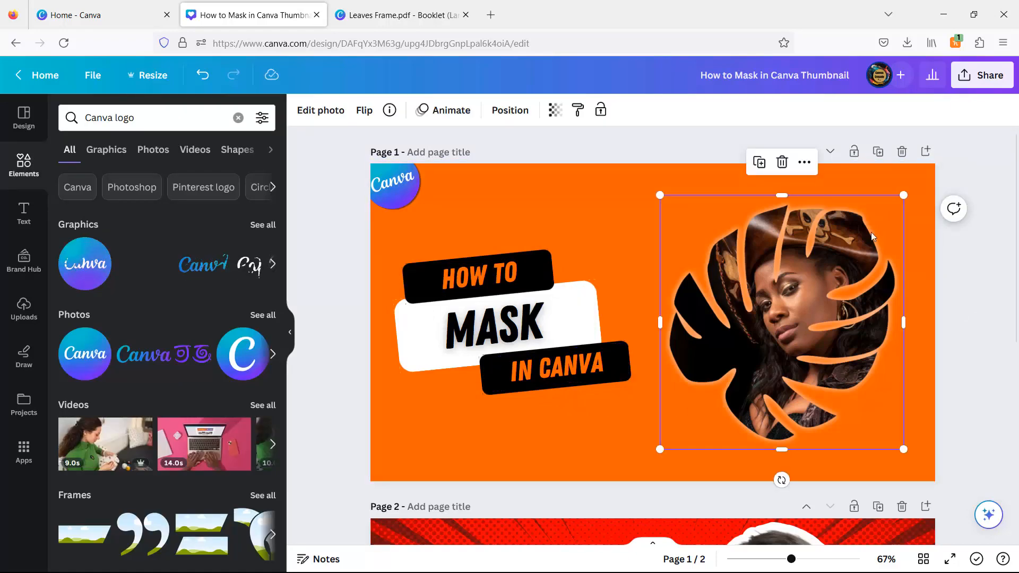
Step: Enlarge the leaf portrait to about 570 × 595 and delete page 2
{"action": "left_click_drag", "start_coordinate": [903, 194], "coordinate": [912, 187]}
{"action": "left_click", "coordinate": [964, 398]}
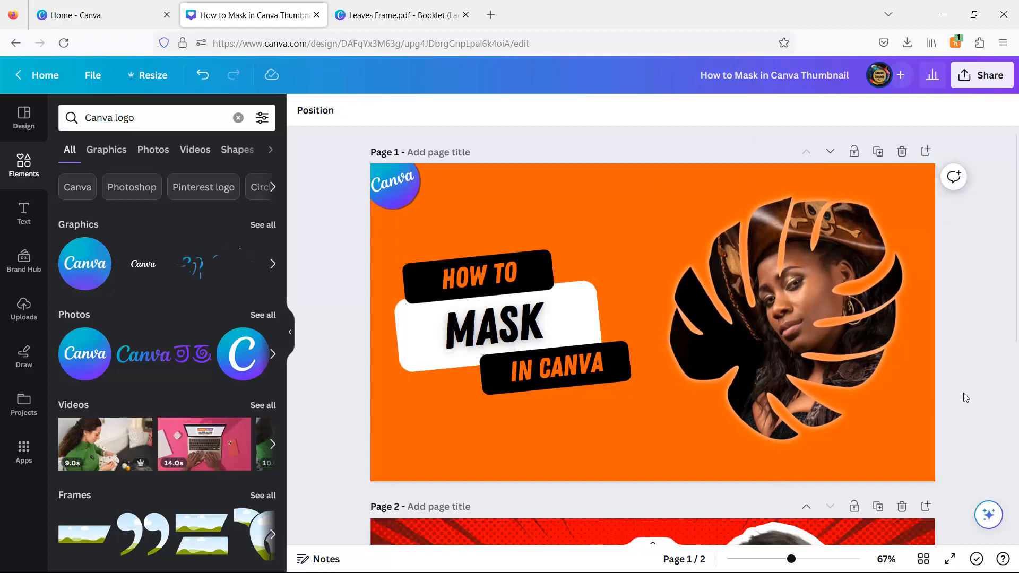
{"action": "scroll", "coordinate": [992, 466], "scroll_direction": "down", "scroll_amount": 3}
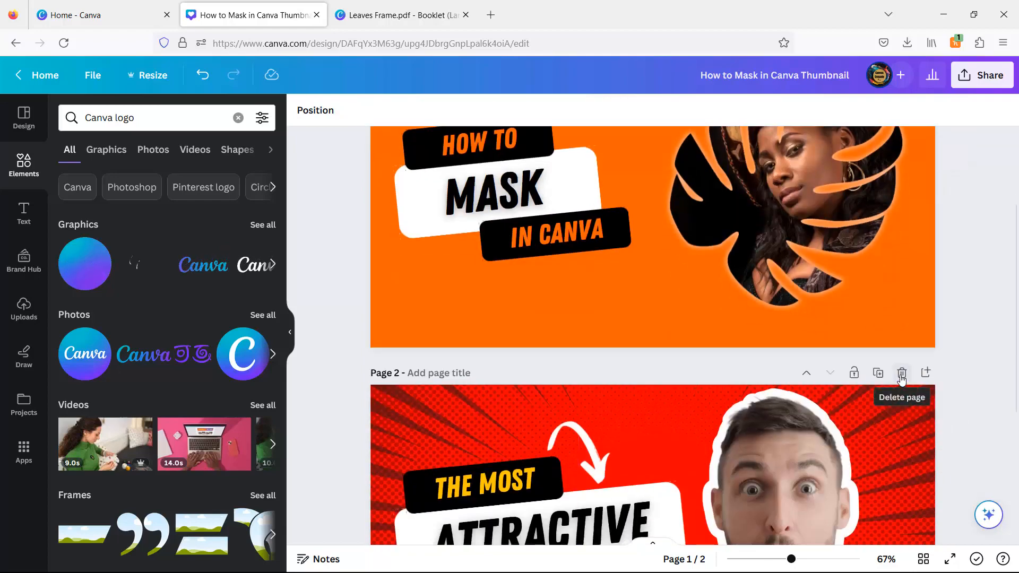
{"action": "left_click", "coordinate": [901, 371]}
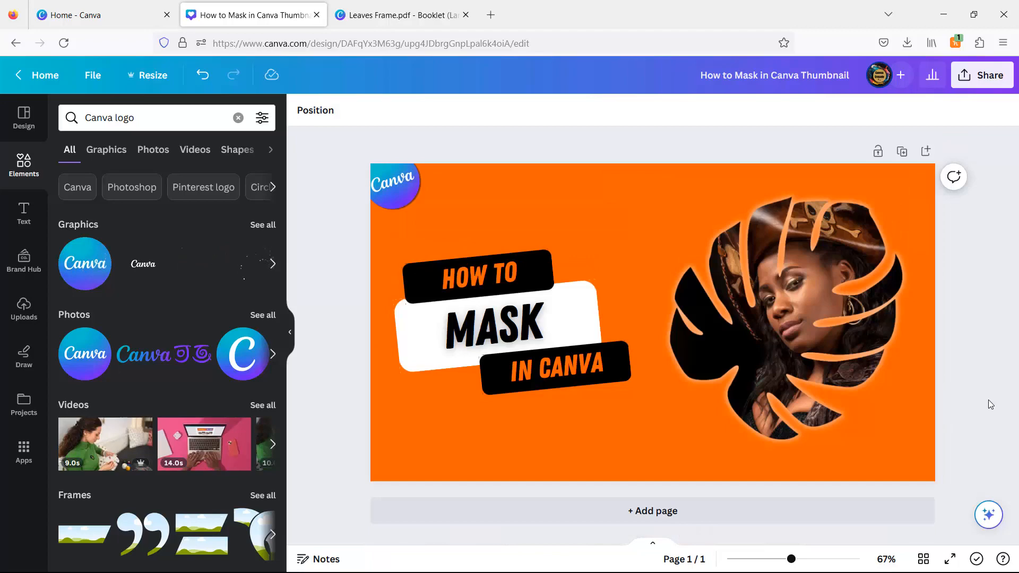